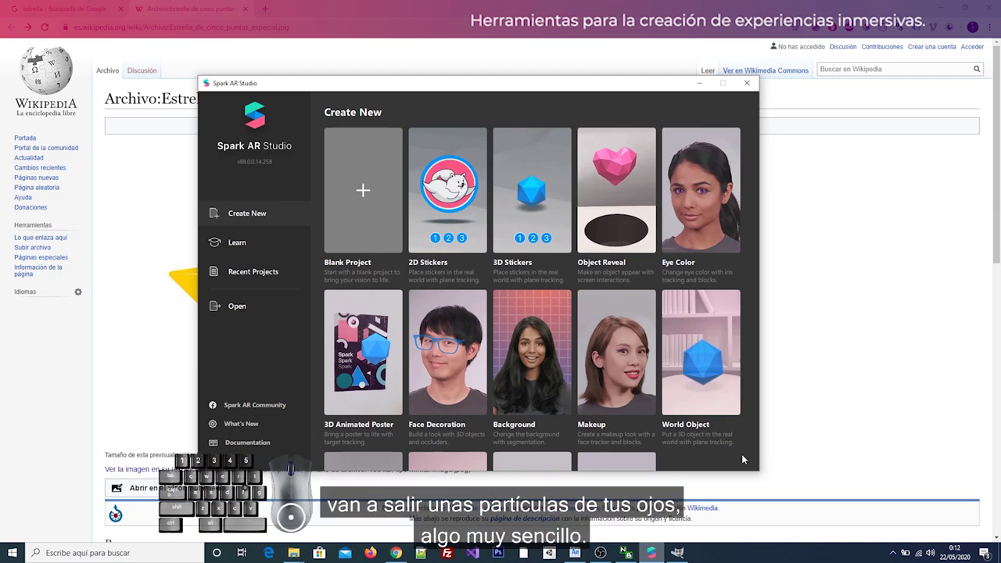
Switch to the browser and download the five-pointed star image from its Wikipedia file page
click(209, 5)
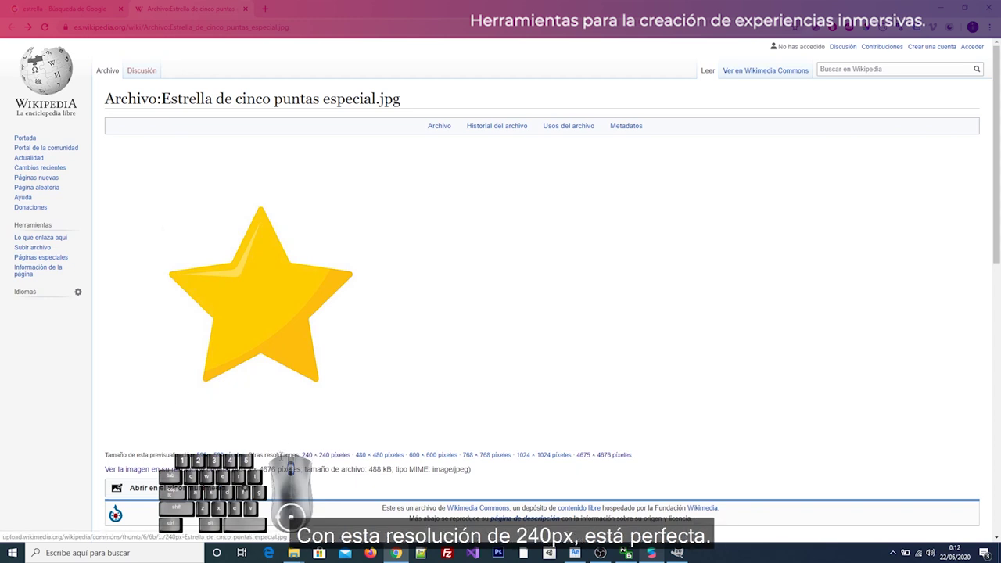
right_click(316, 461)
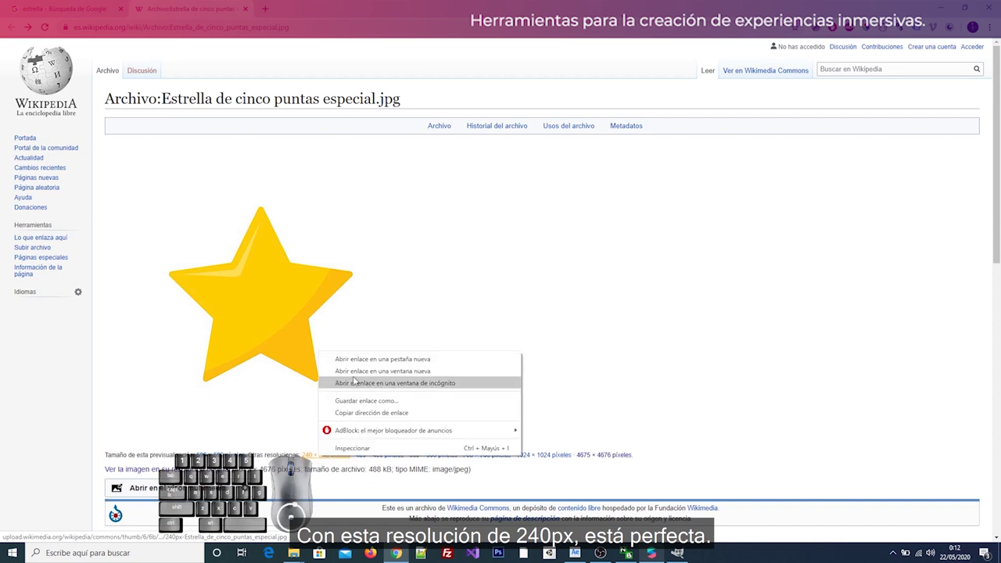
click(344, 402)
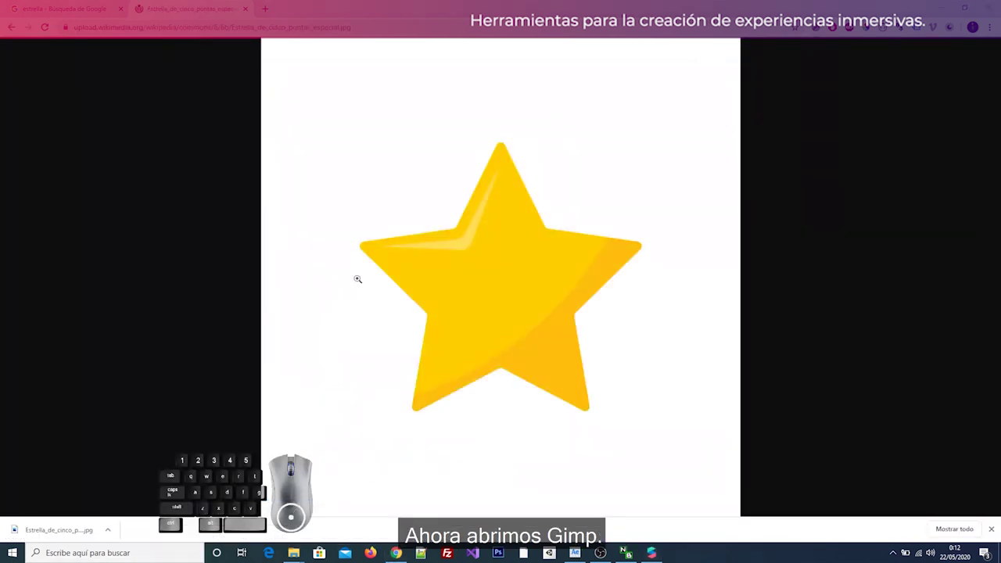
Launch GIMP and open Estrella_de_cinco_puntas_especial.jpg from the TutoParticulas folder
click(115, 552)
text(gimp)
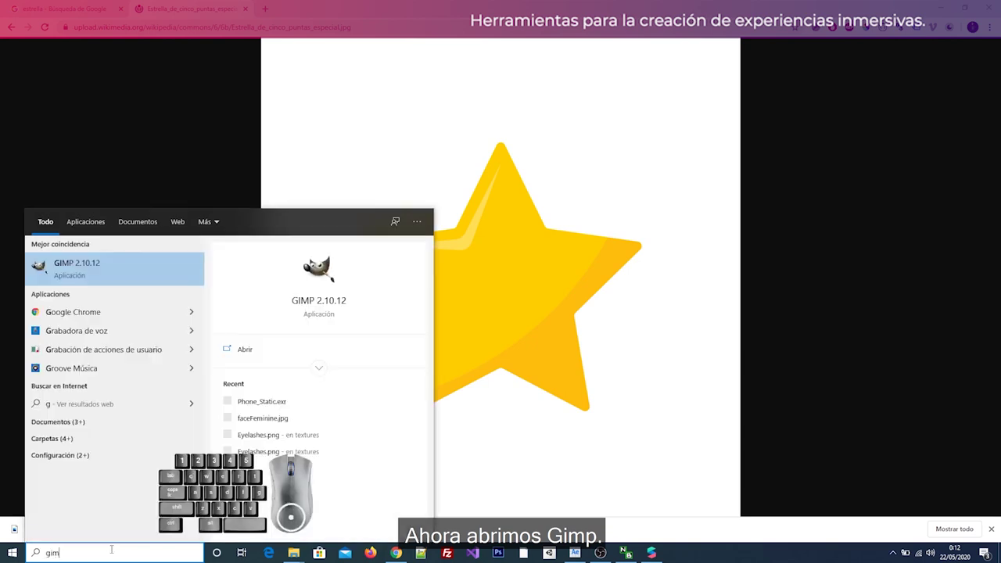
key(Return)
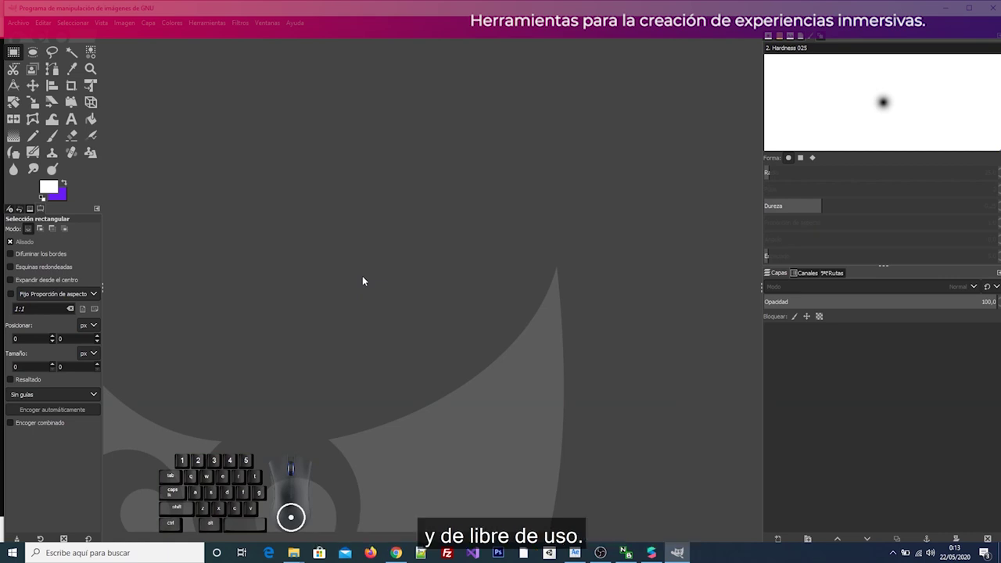
click(19, 22)
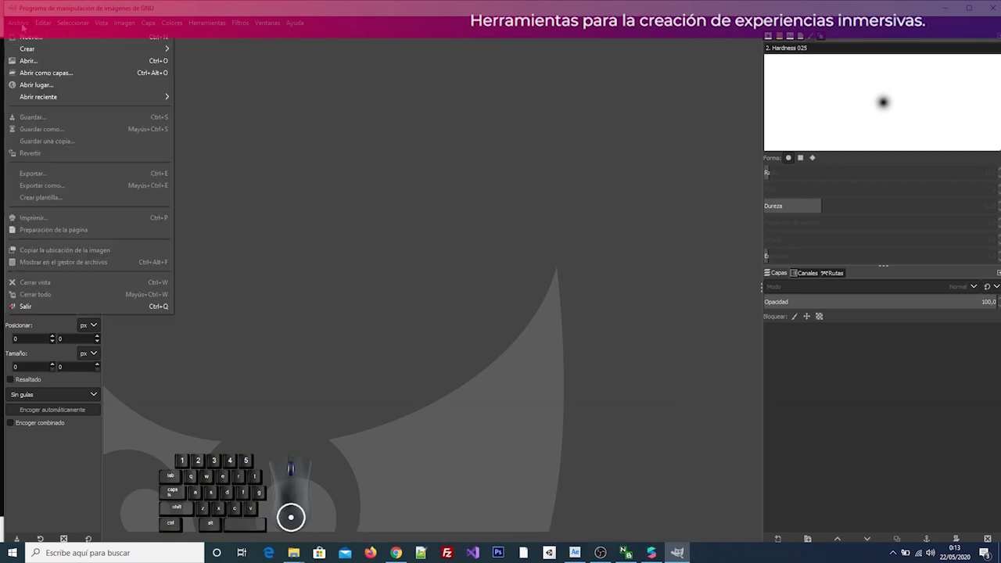
click(52, 59)
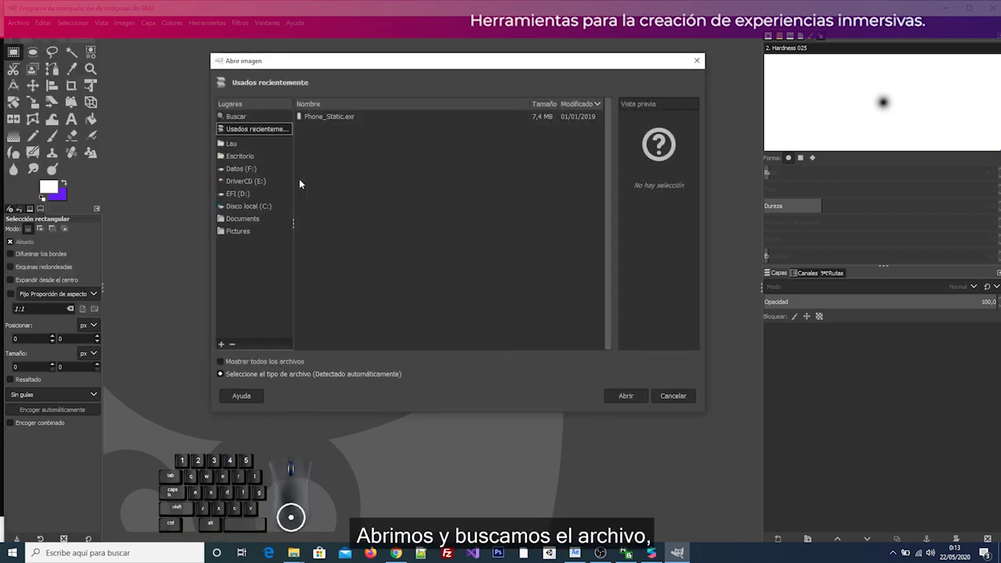
click(398, 136)
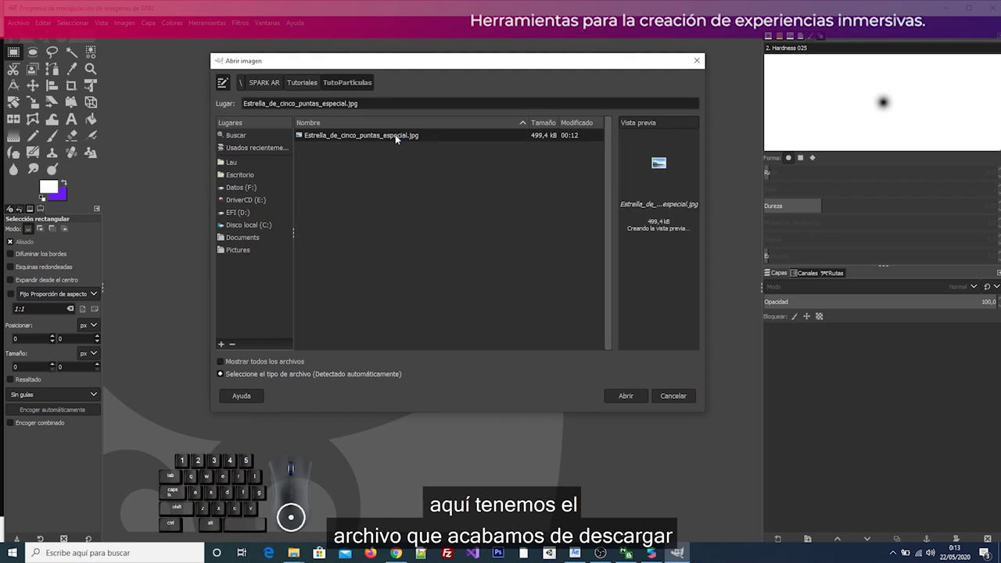
click(624, 395)
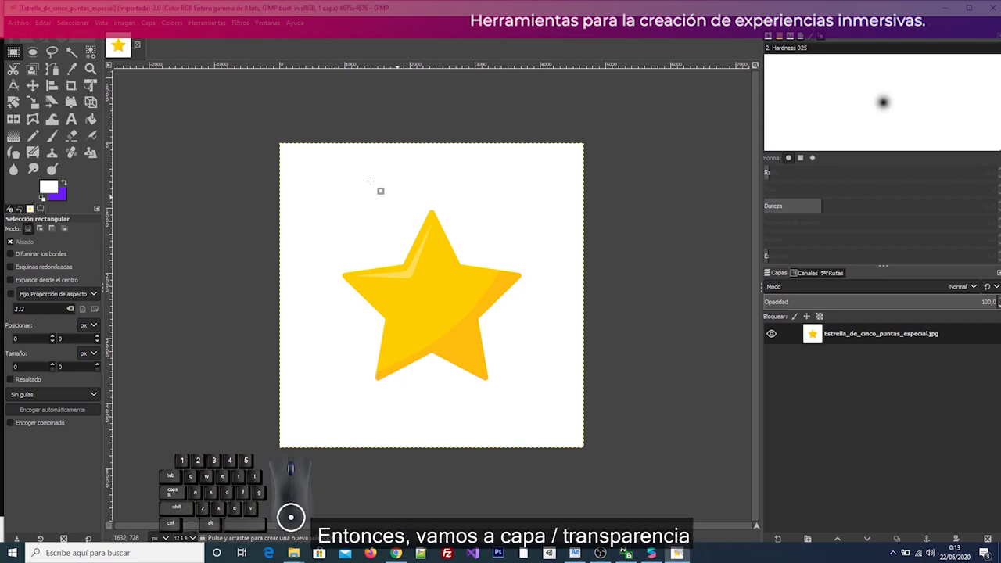
Add an alpha channel to the star layer and delete the white background around the star with Fuzzy Select
click(147, 25)
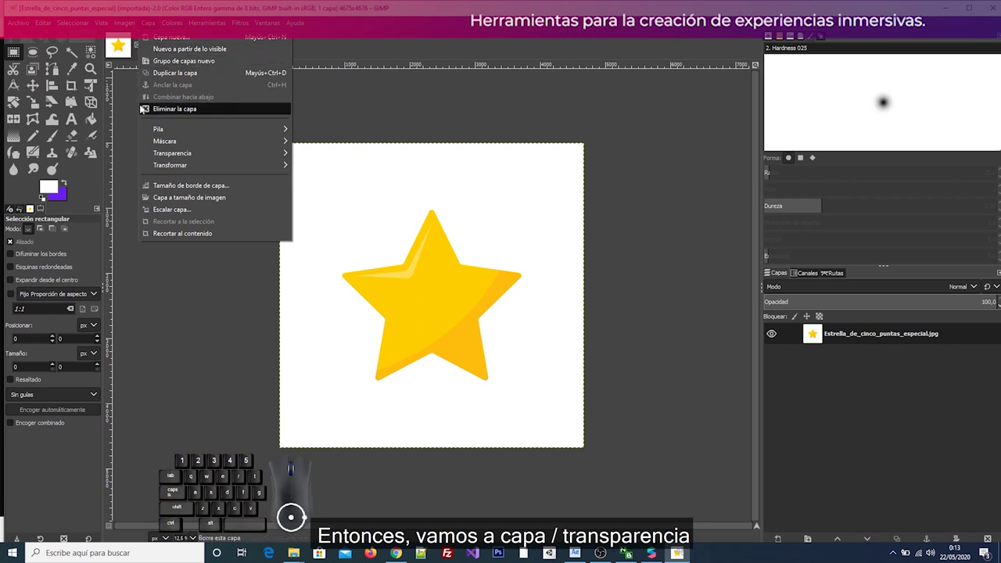
mouse_move(217, 156)
click(332, 155)
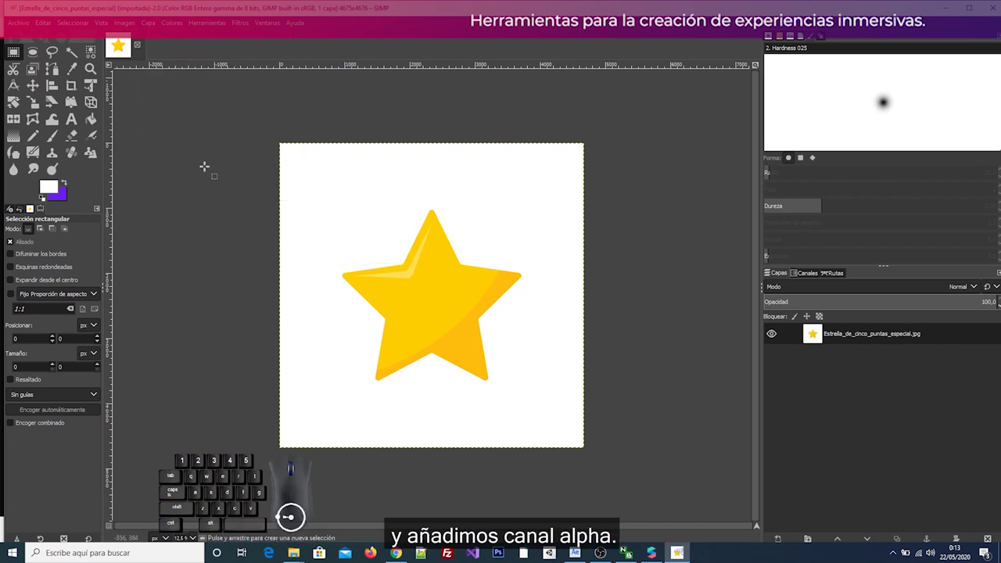
click(71, 52)
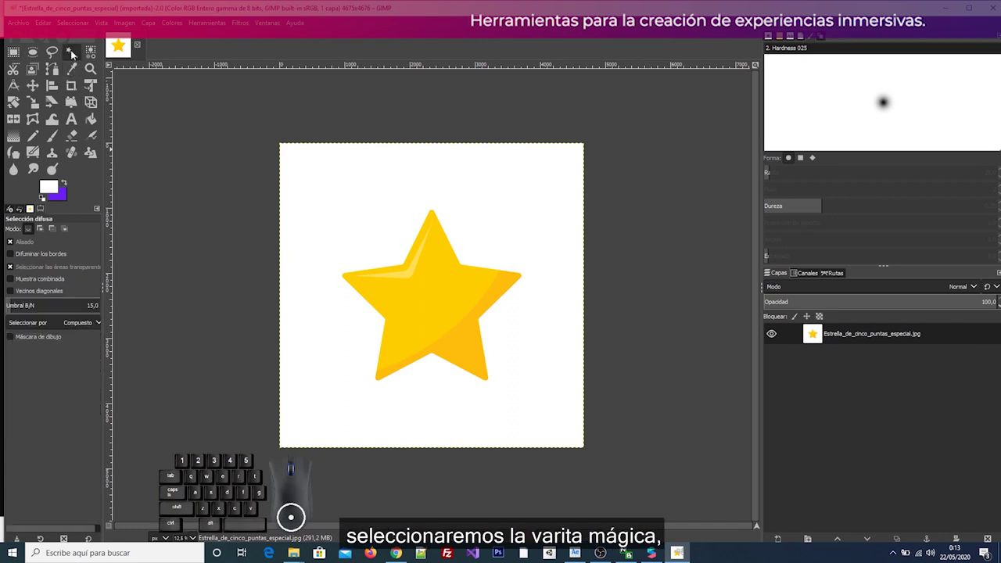
click(365, 212)
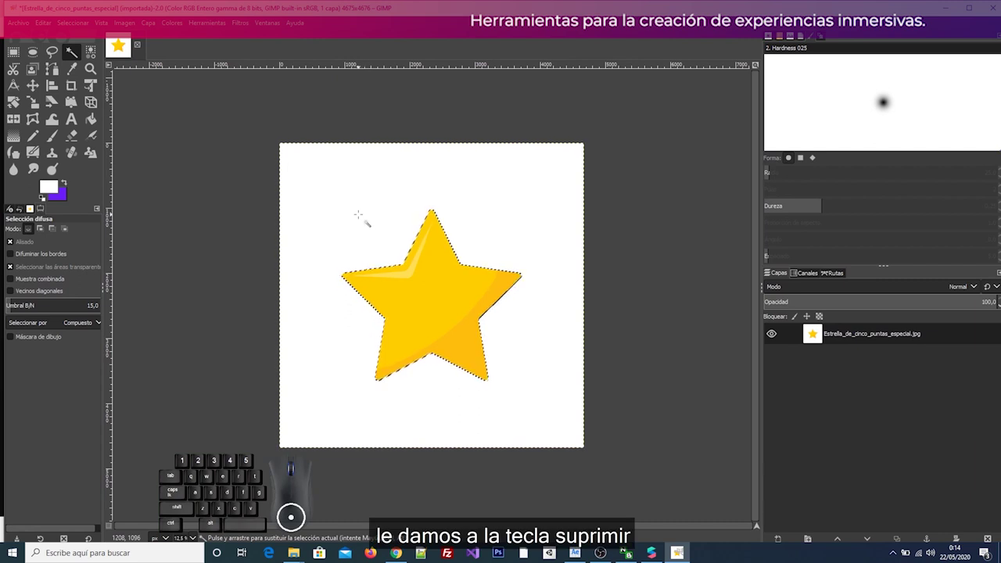
key(Delete)
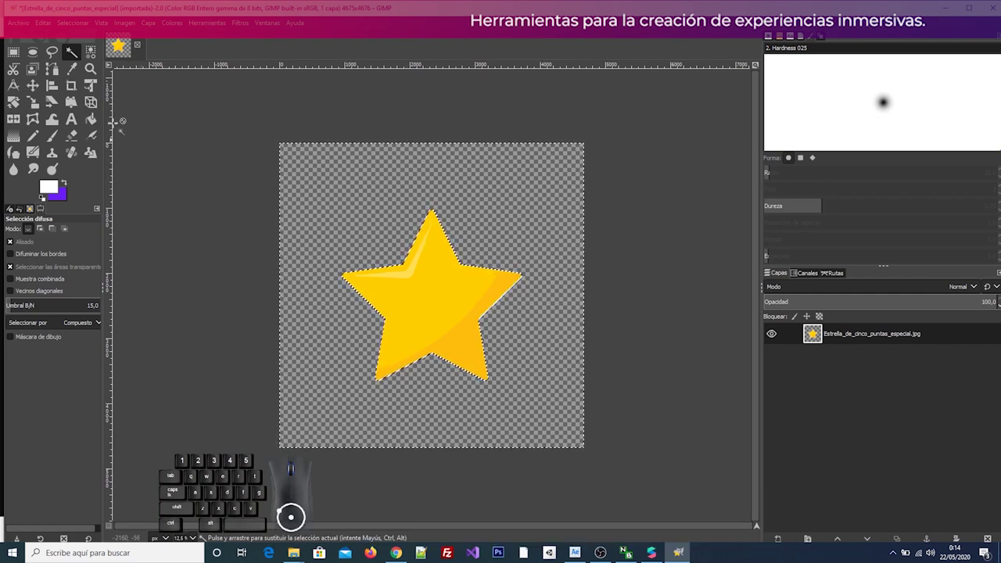
Export the transparent star as Estrella_de_cinco_puntas_especial.png in the TutoParticulas folder with the default PNG options
click(19, 24)
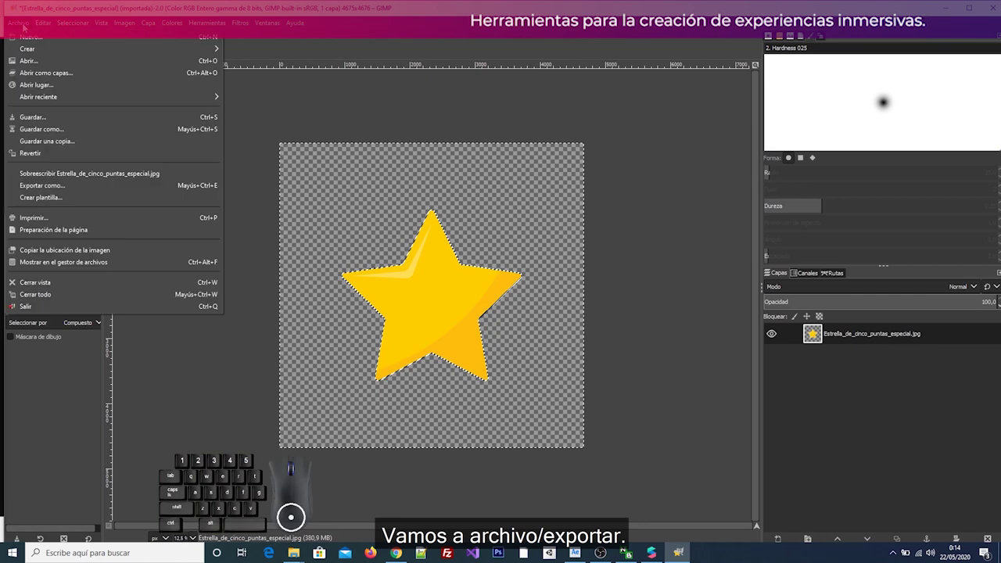
click(63, 187)
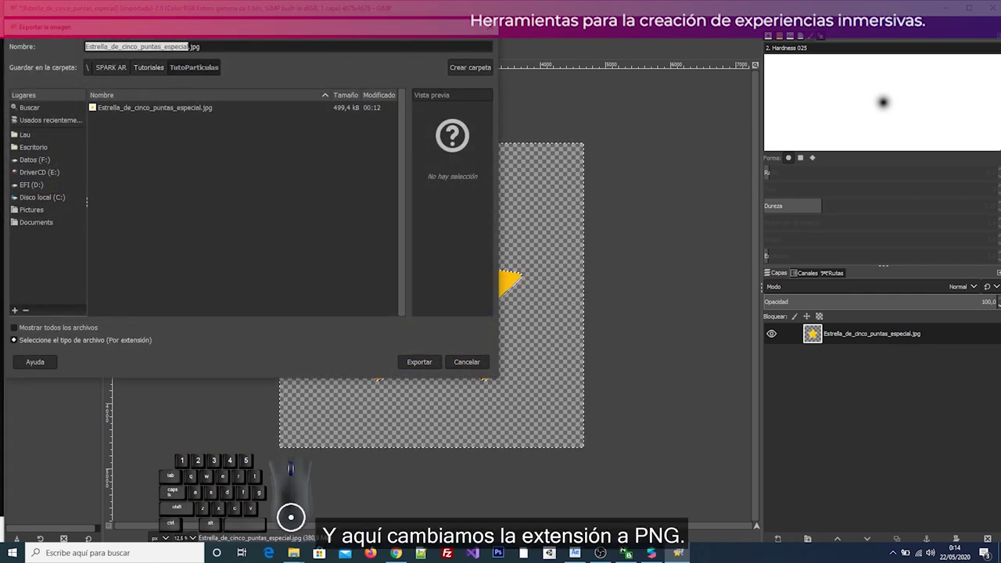
click(190, 47)
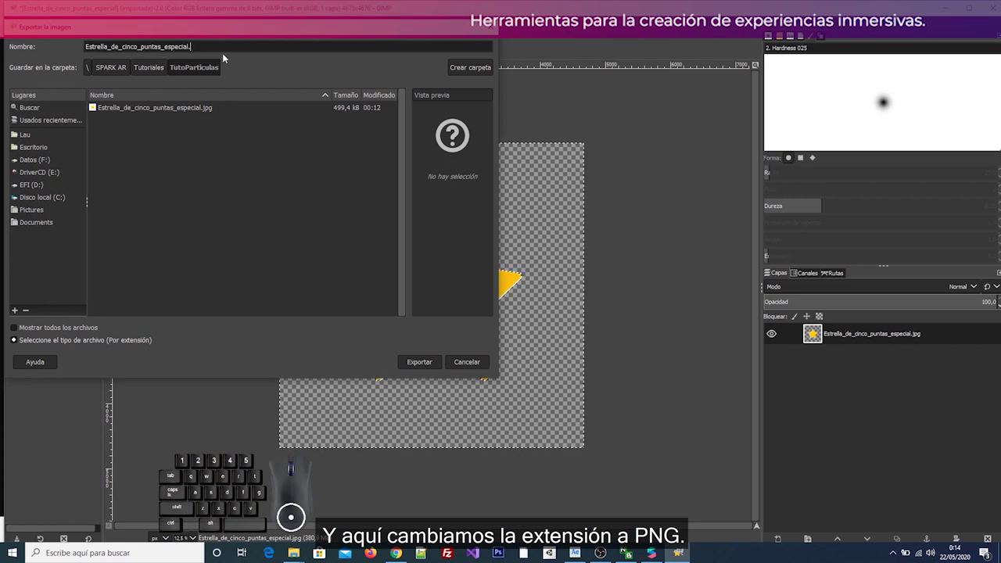
text(png)
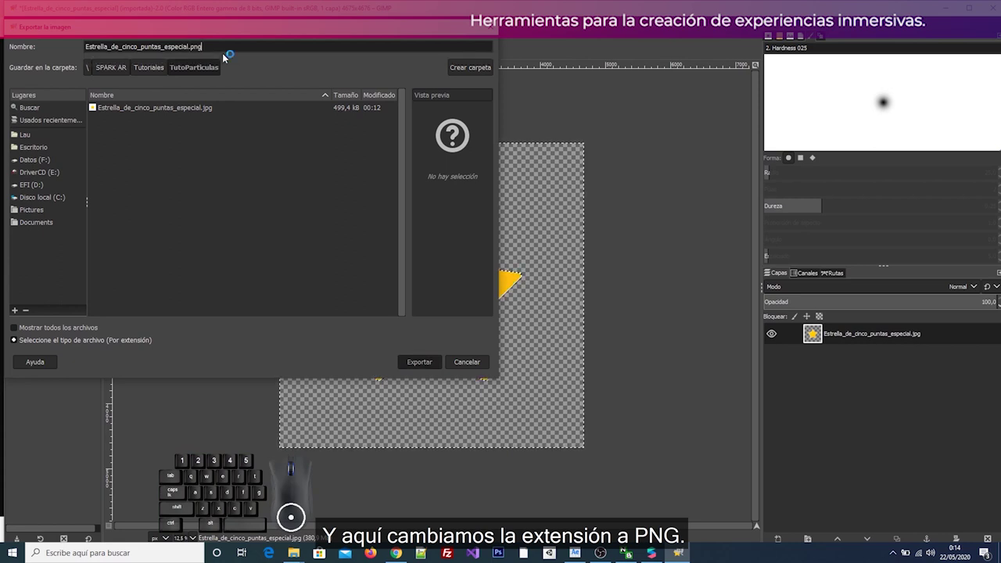
key(Return)
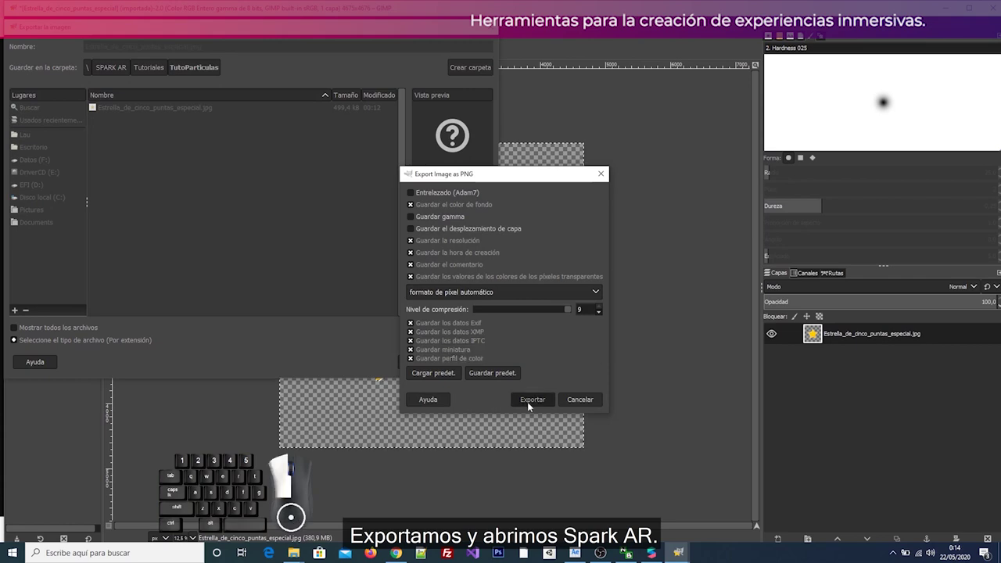
click(531, 399)
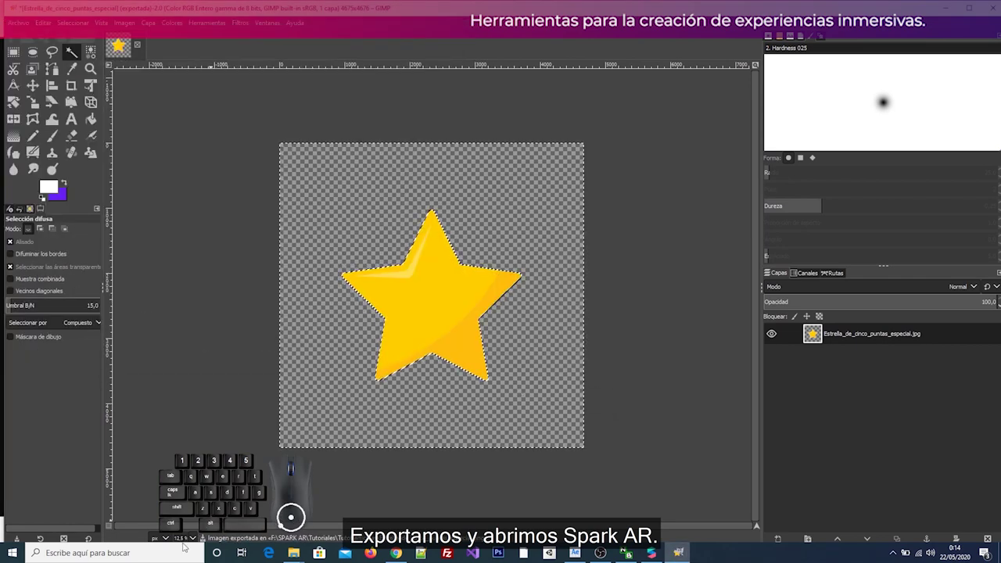
Switch to Spark AR Studio, create a blank project and import Estrella_de_cinco_puntas_especial.png from the computer in a maximized window
click(652, 553)
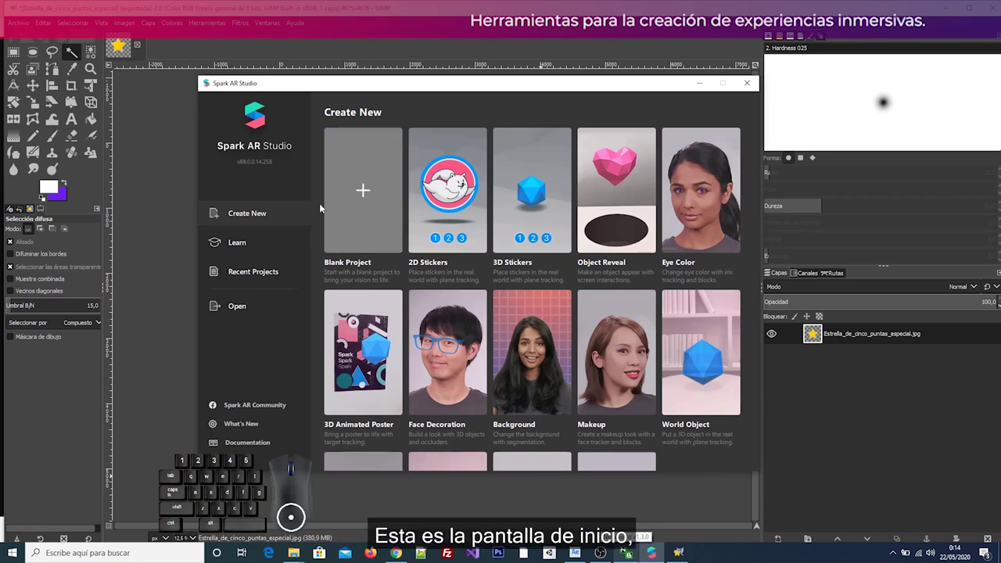
click(374, 195)
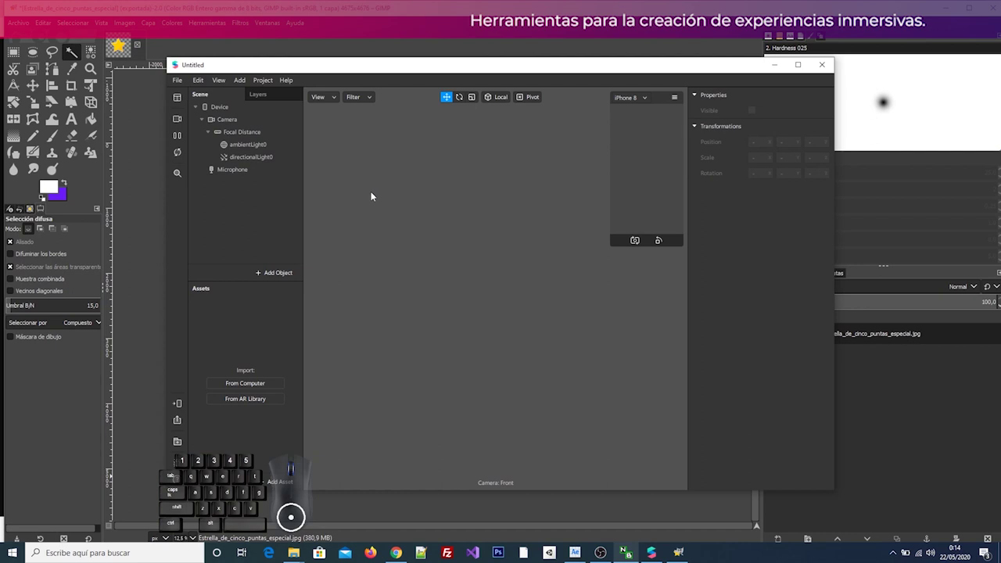
click(271, 480)
mouse_move(306, 348)
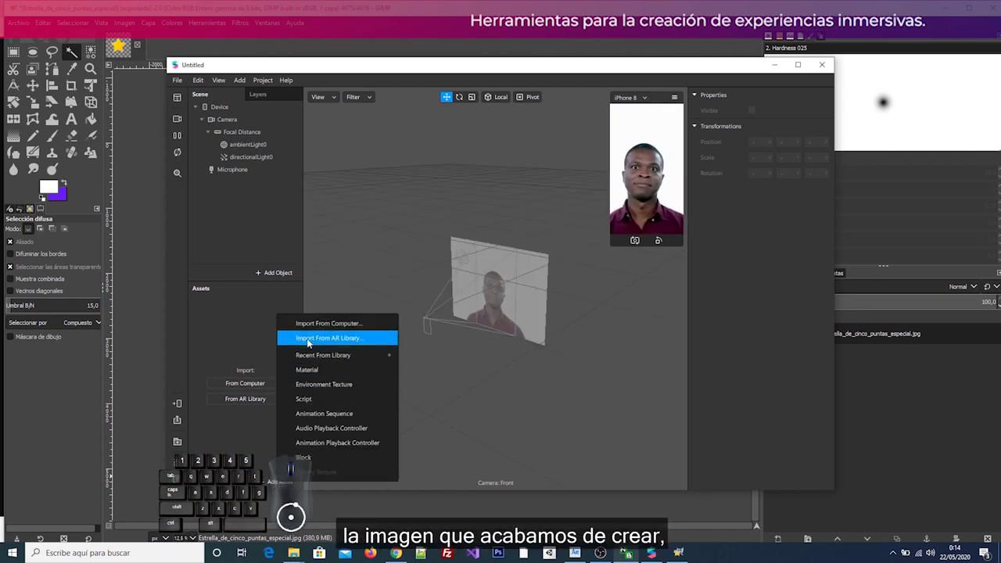
click(334, 324)
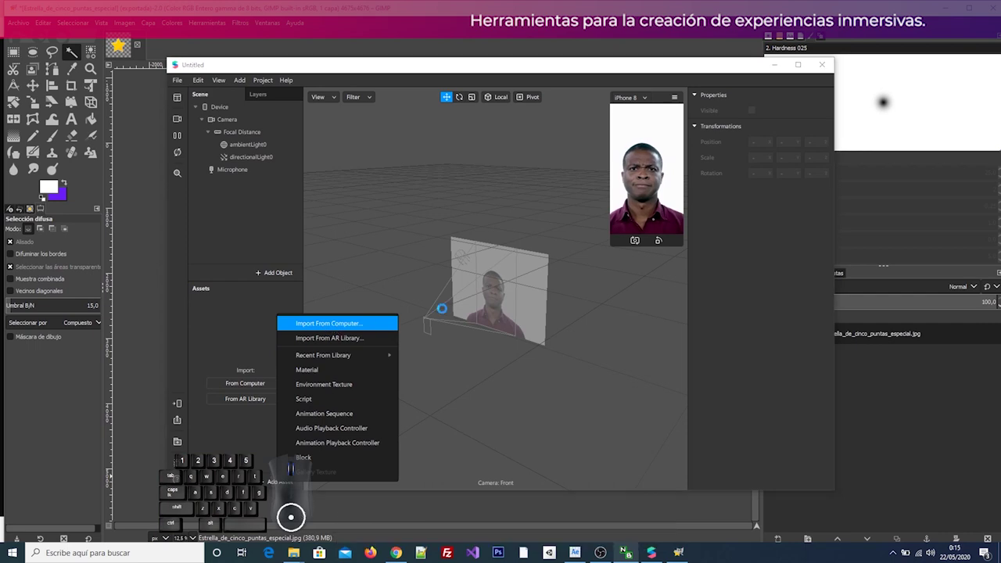
click(349, 171)
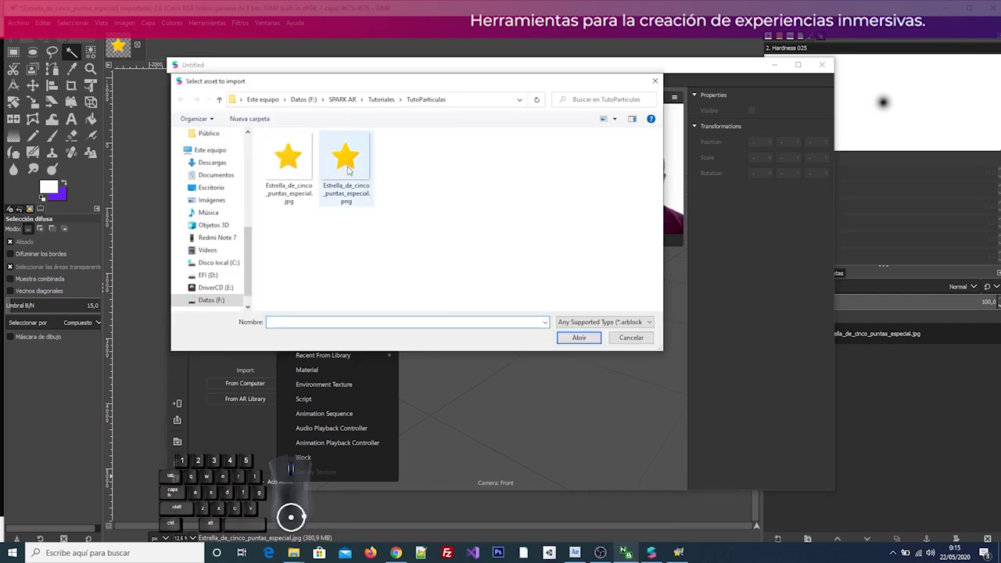
click(570, 330)
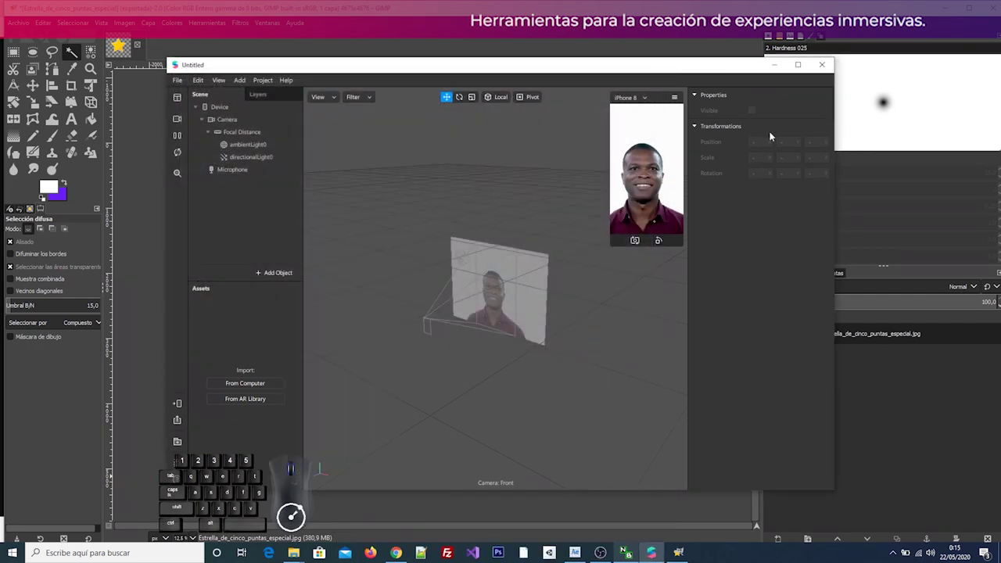
click(798, 65)
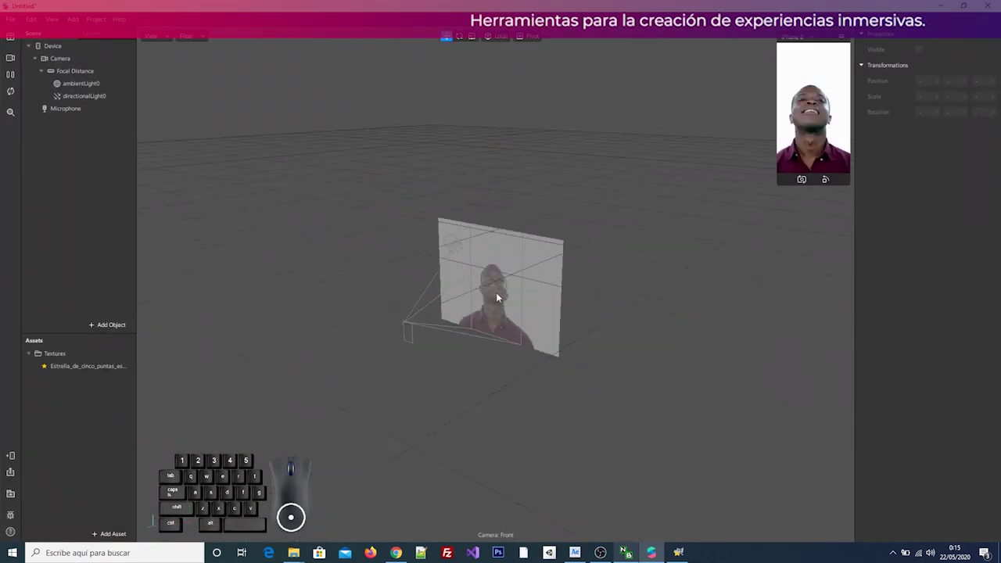
Remove Facebook from the project's target platforms, keeping only Instagram
click(97, 395)
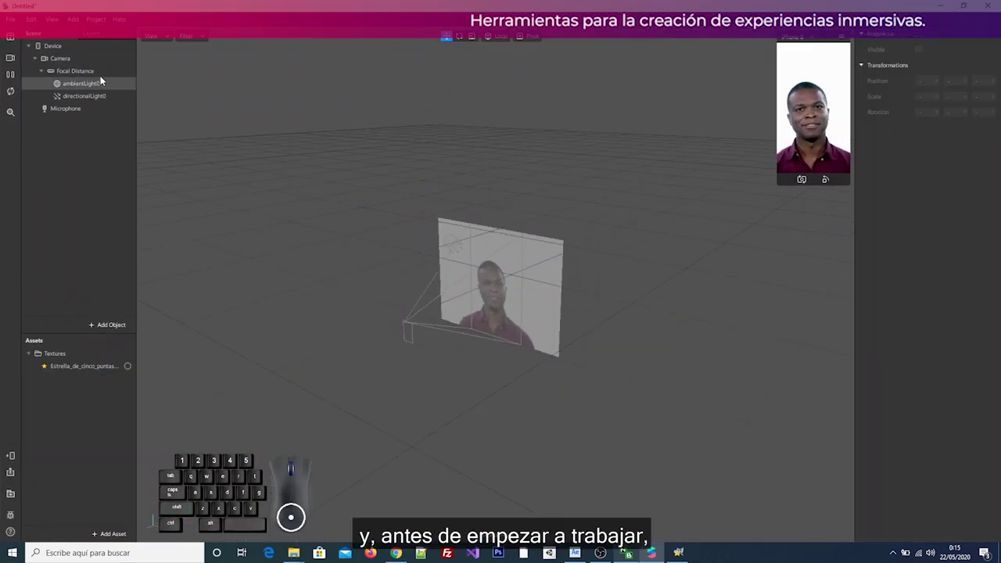
click(95, 19)
click(121, 36)
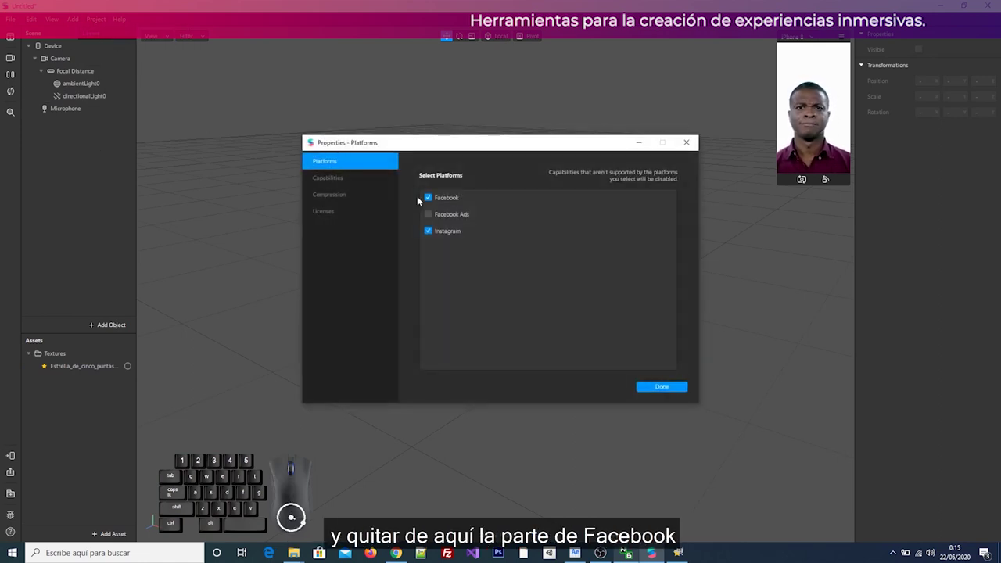
click(427, 196)
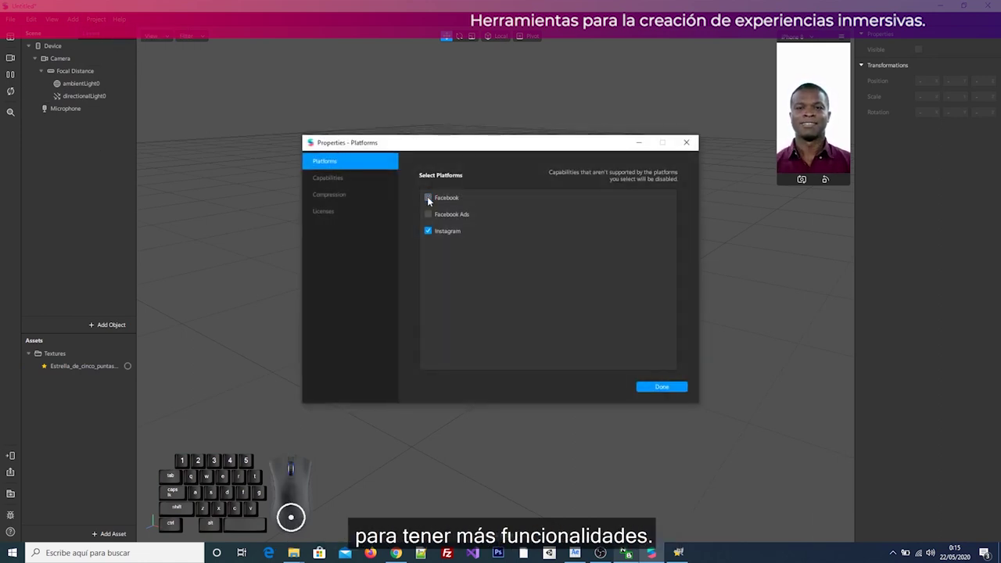
click(661, 386)
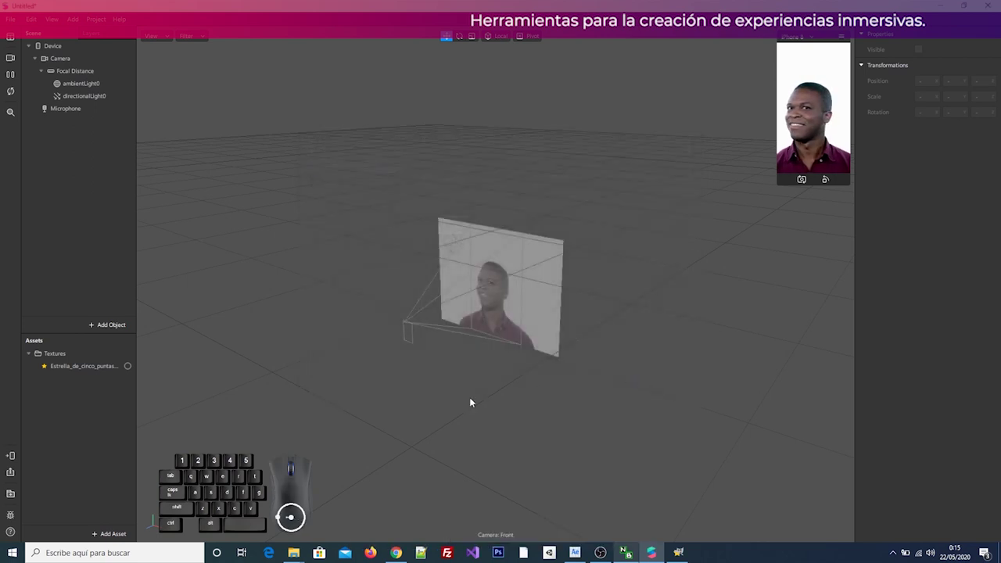
Add a Gallery Texture asset to the project and select it
click(109, 533)
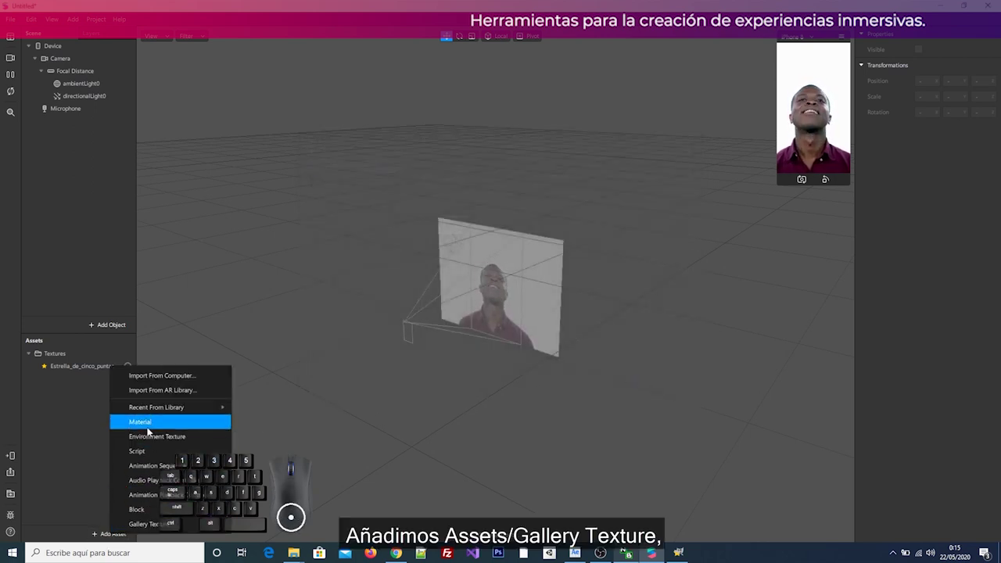
click(145, 524)
click(81, 380)
click(73, 381)
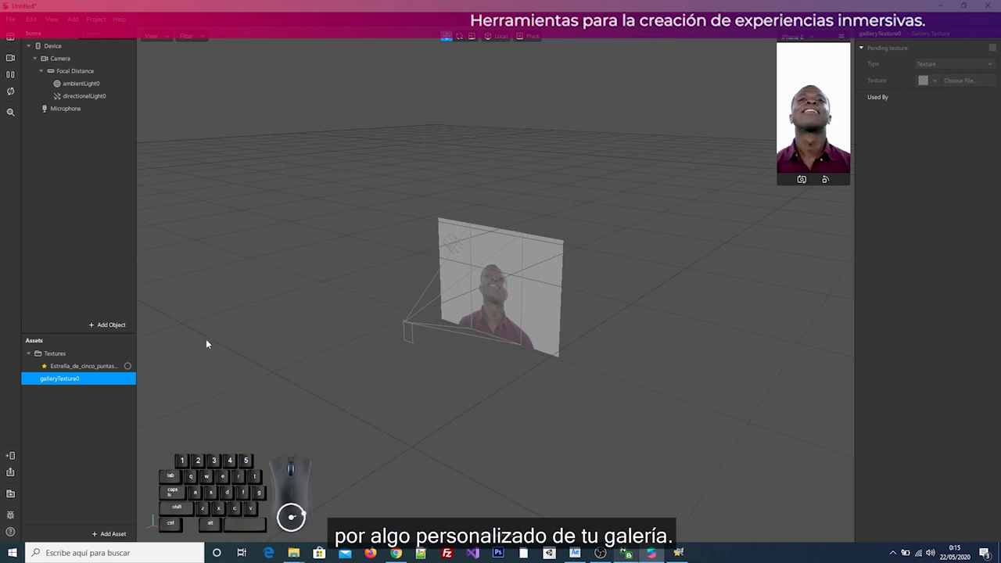
Enable the pending texture of galleryTexture0 and set it to Estrella_de_cinco_puntas_especial
click(991, 49)
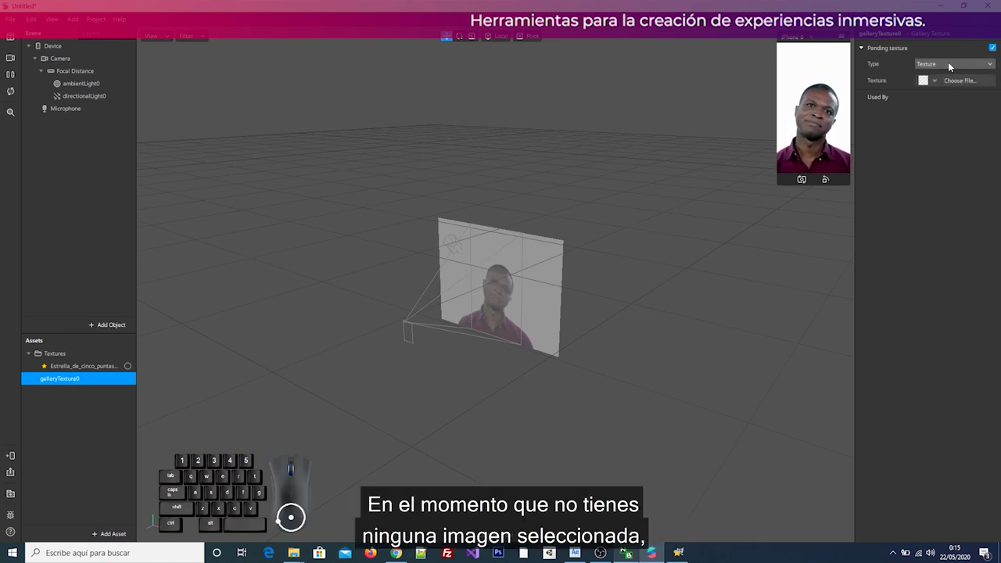
click(929, 80)
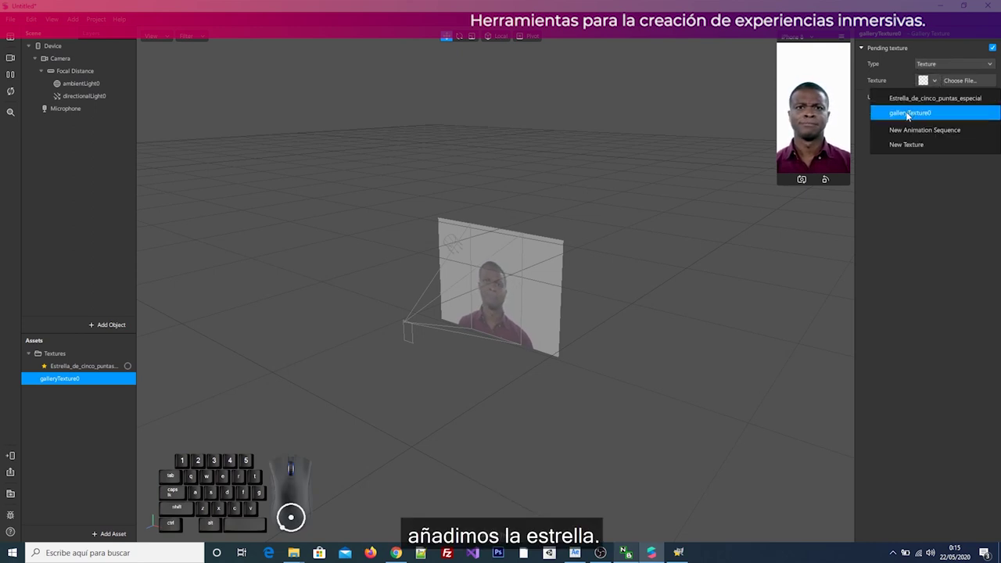
click(911, 99)
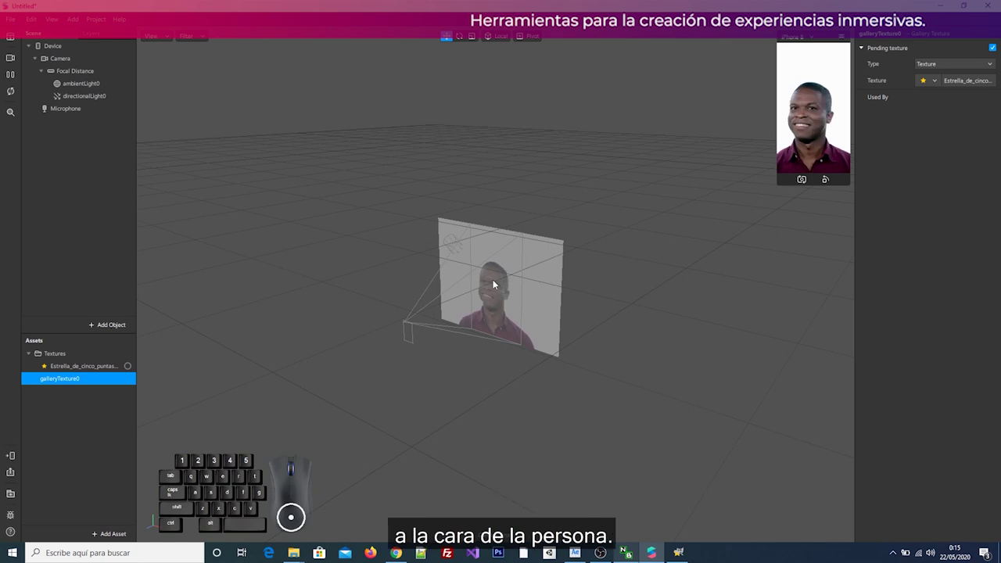
Add a Face Tracker under Focal Distance in the scene
click(75, 71)
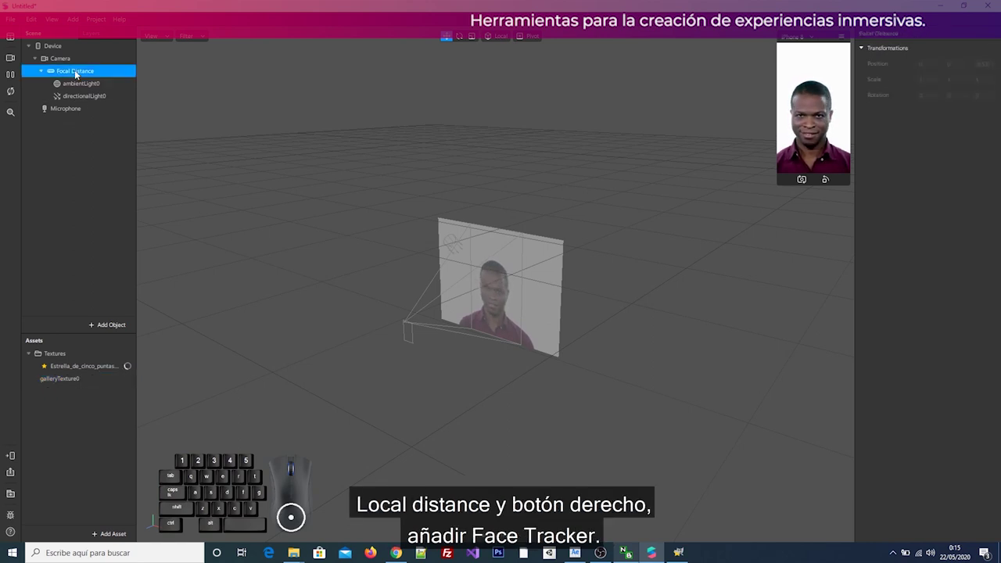
right_click(76, 73)
mouse_move(109, 80)
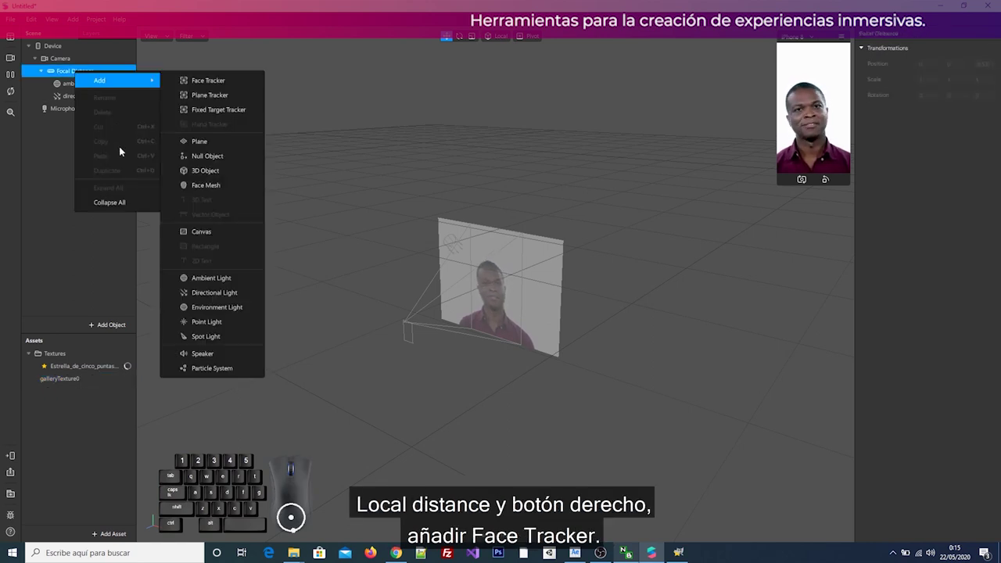
click(224, 81)
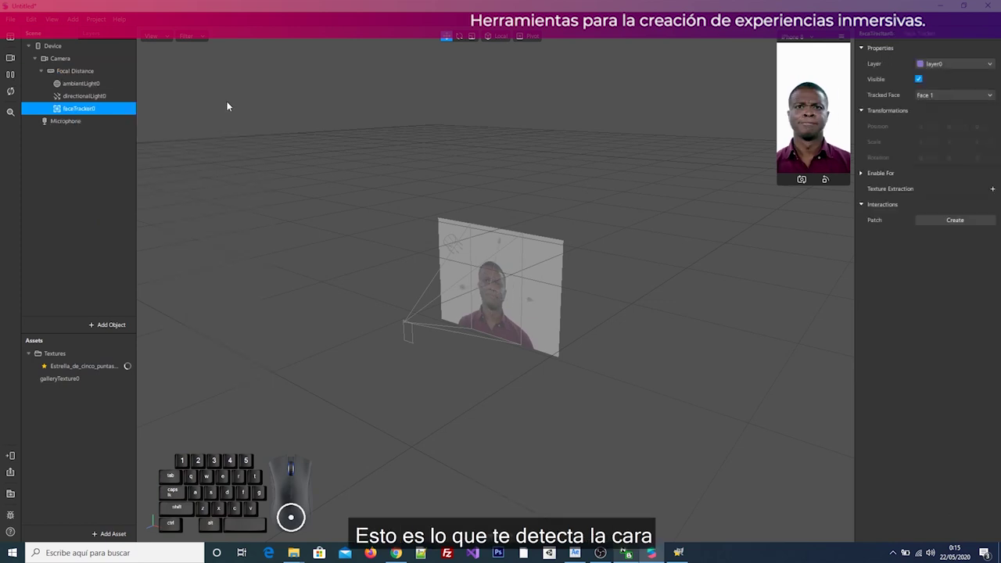
Add a Particle System as a child of the face tracker and enlarge the simulator preview
right_click(77, 110)
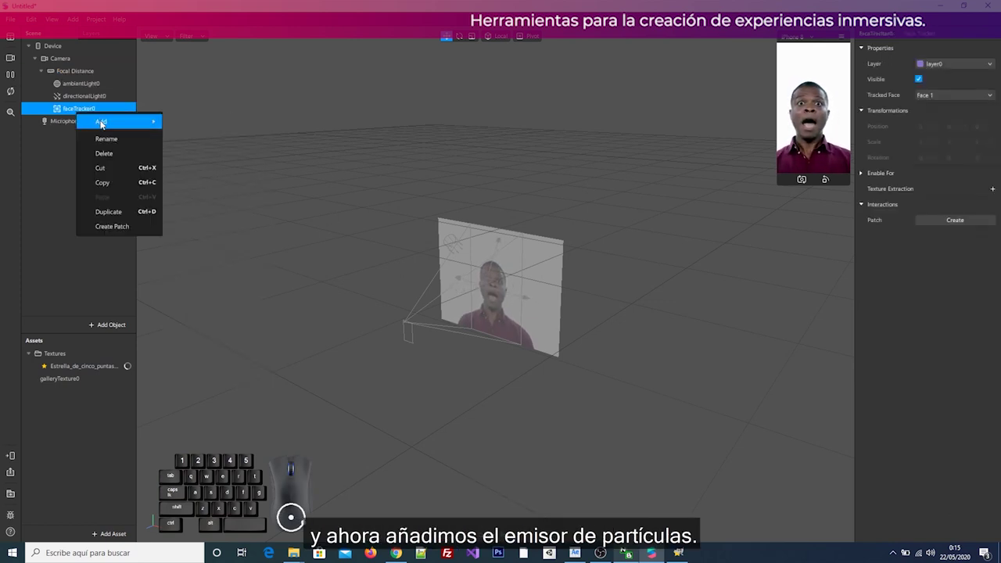
mouse_move(125, 121)
click(214, 409)
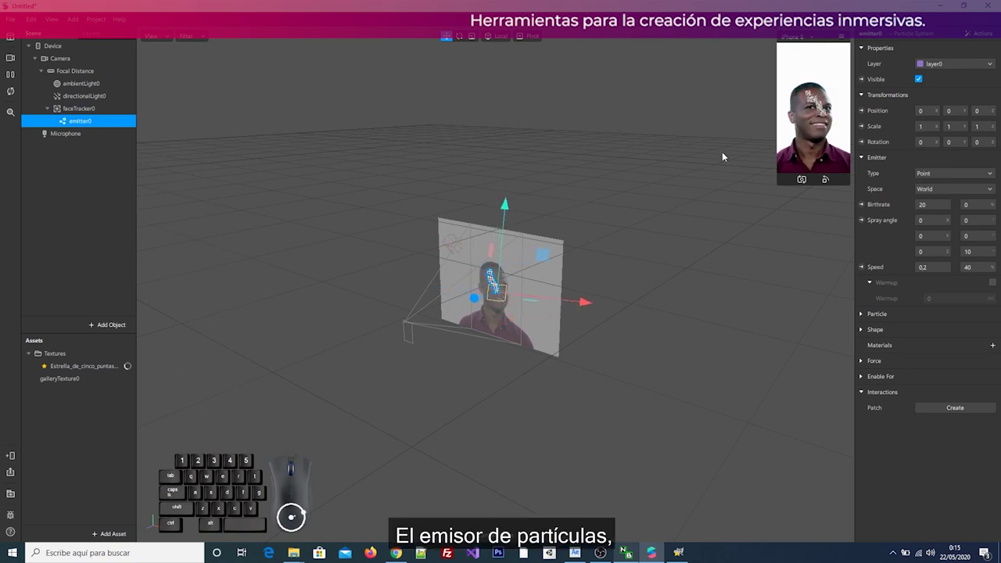
drag(778, 134, 686, 141)
Create a new material for emitter0 and use galleryTexture0 as its diffuse texture
click(89, 122)
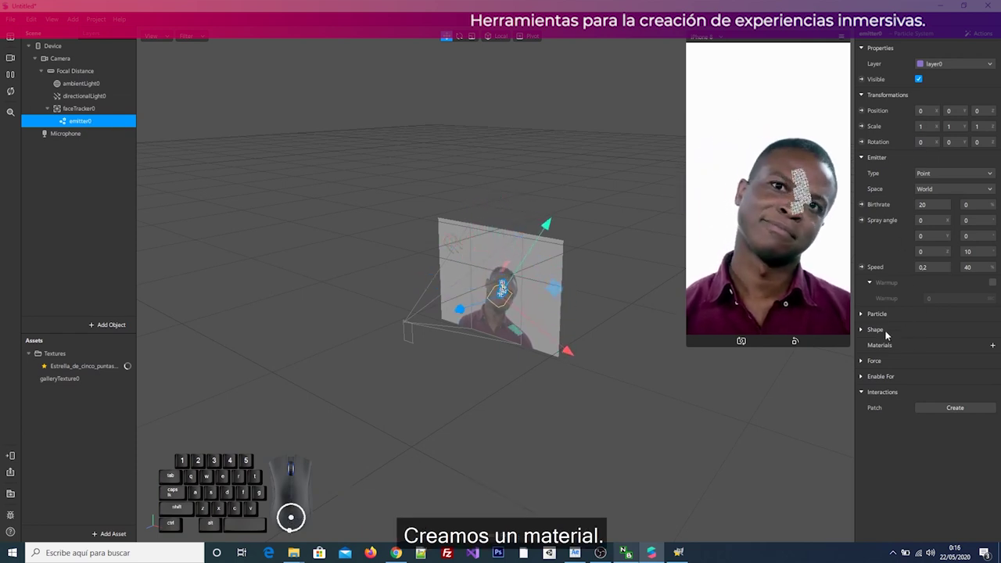
click(992, 344)
click(932, 362)
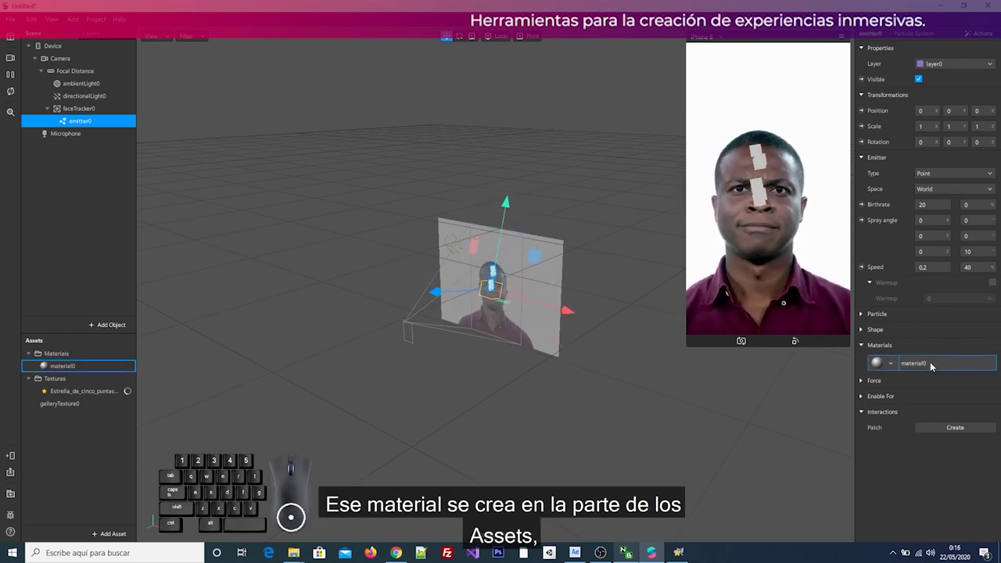
click(60, 366)
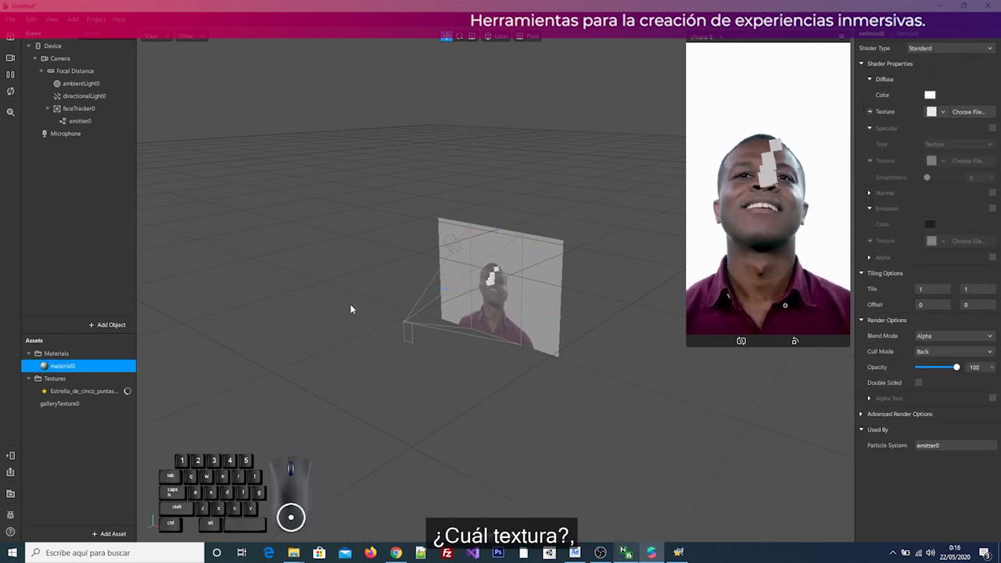
click(943, 112)
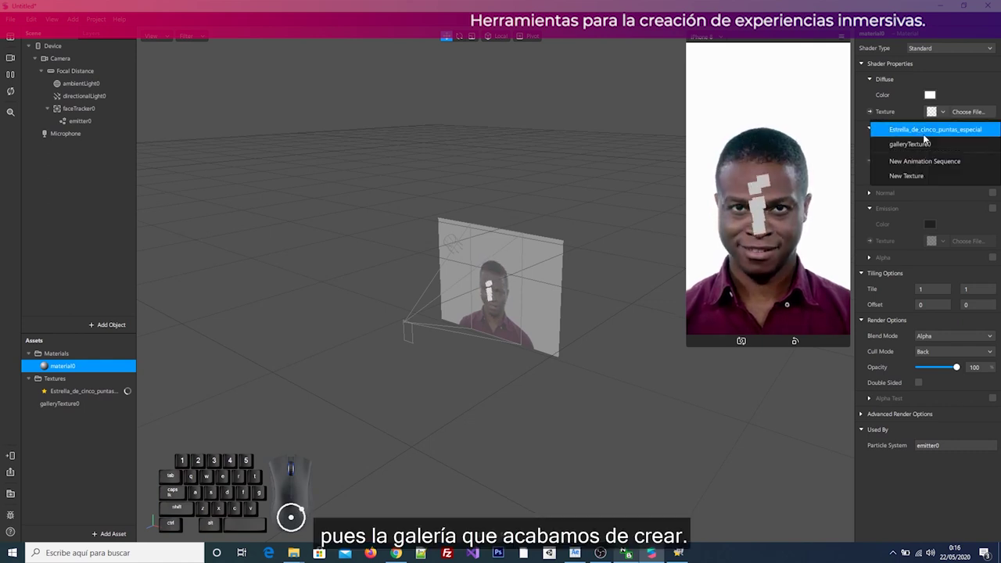
click(913, 143)
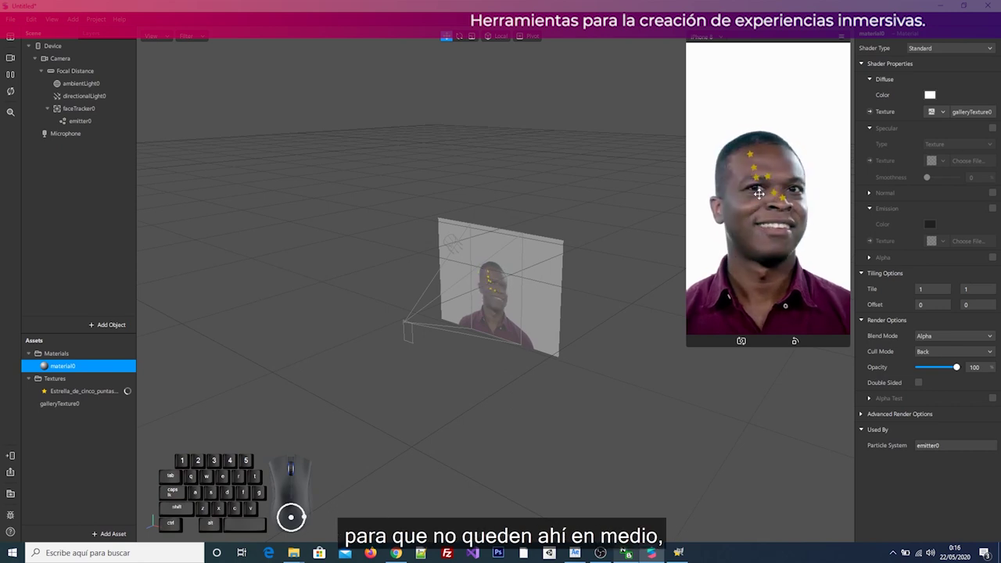
Show the Patch Editor and add a Face Finder patch to it
click(52, 19)
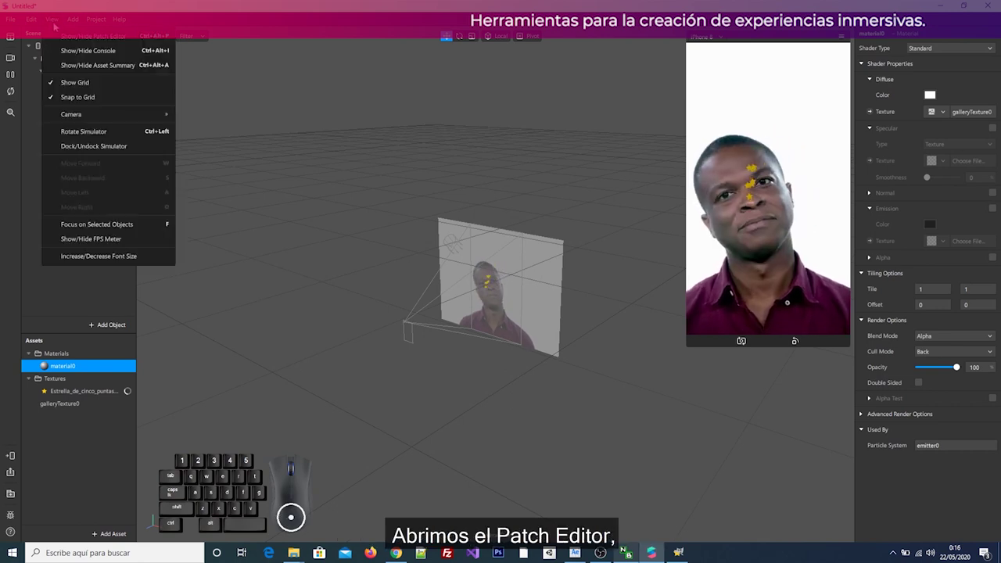
click(85, 63)
drag(335, 385, 354, 301)
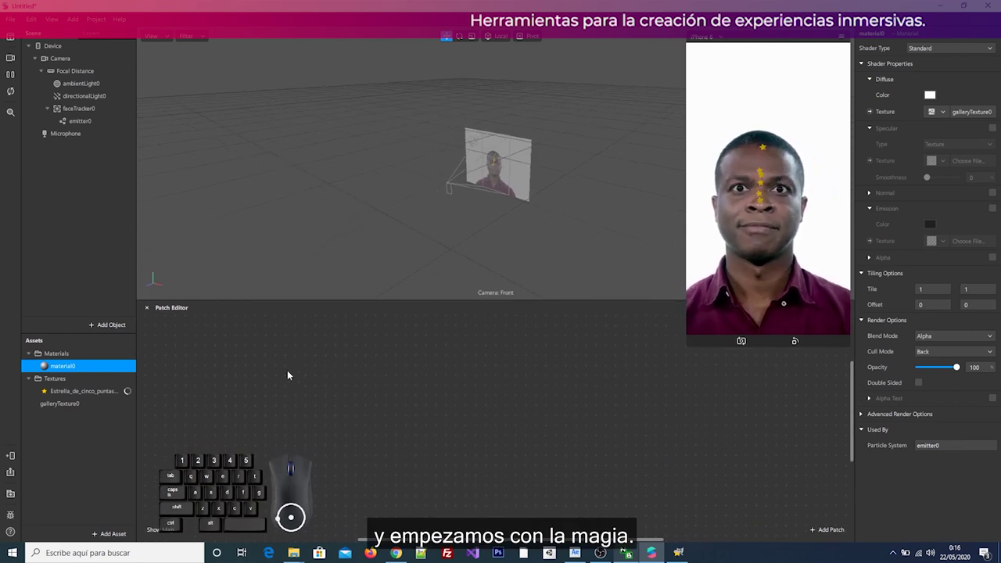
right_click(258, 373)
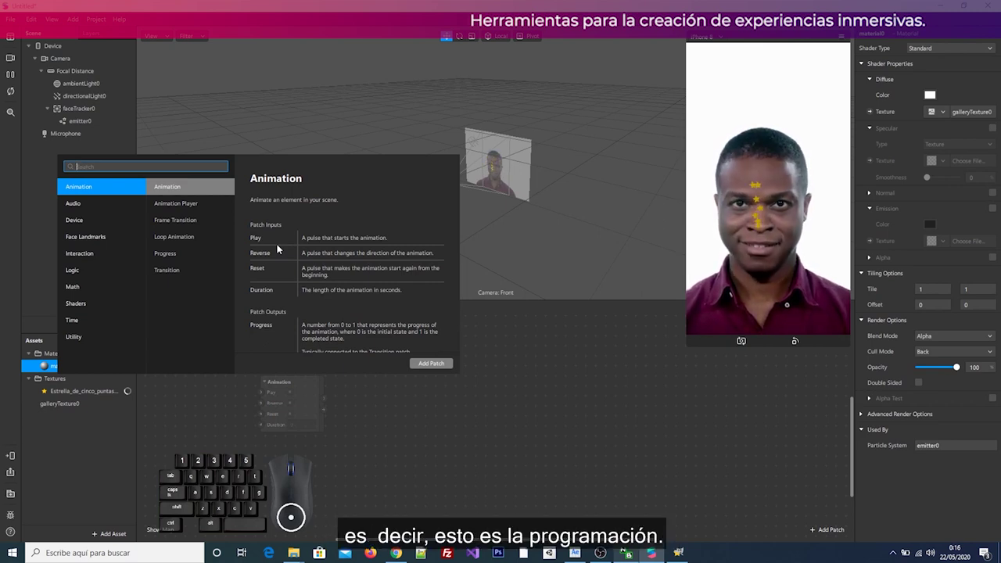
text(face)
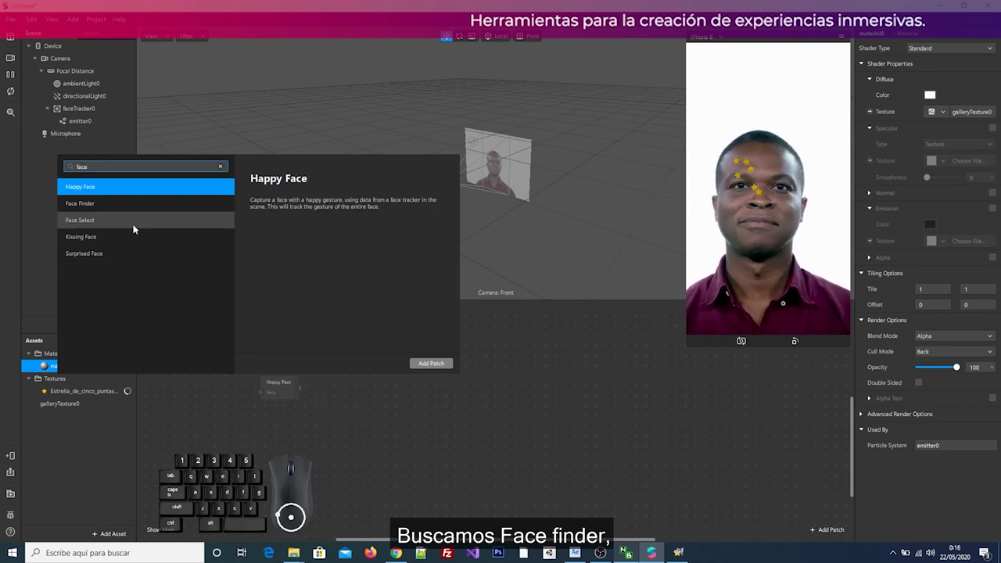
double_click(116, 204)
Add a Face Select patch fed by the Face Finder's faces output
drag(266, 386, 293, 374)
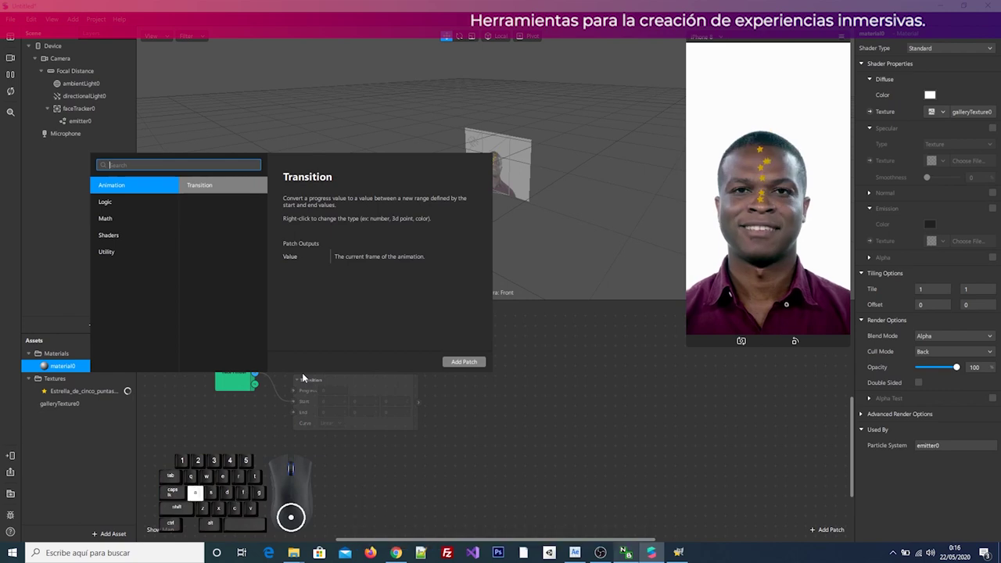
text(face)
double_click(122, 223)
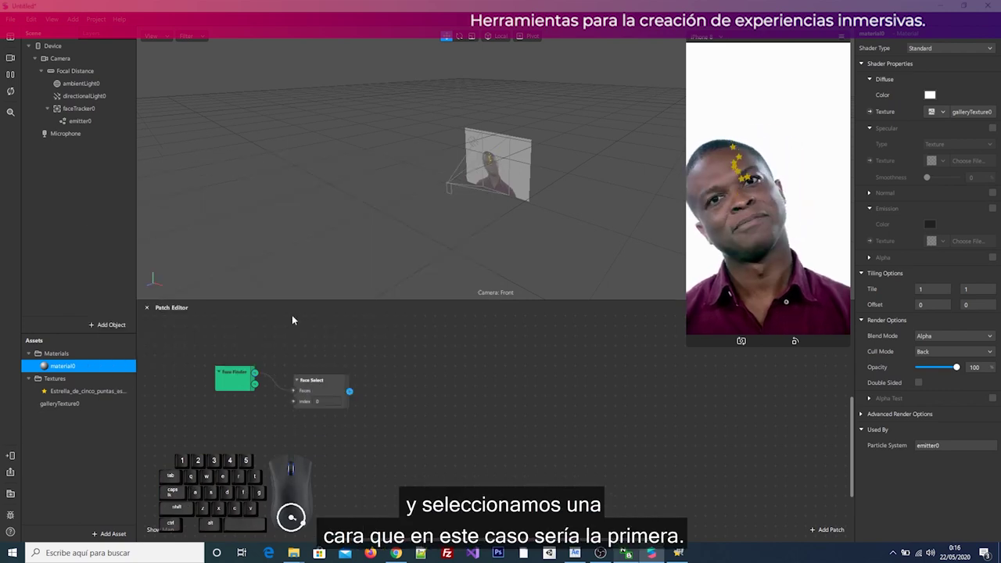
Add an Eyelid patch connected to the Face Select output and position it beside that patch
drag(301, 395, 400, 375)
text(ey)
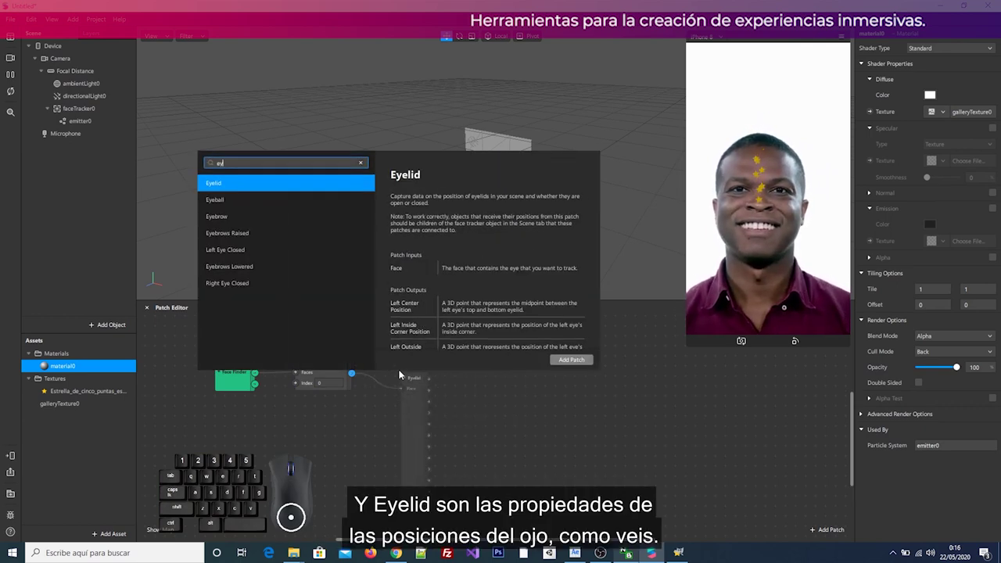
key(Return)
drag(420, 413, 424, 381)
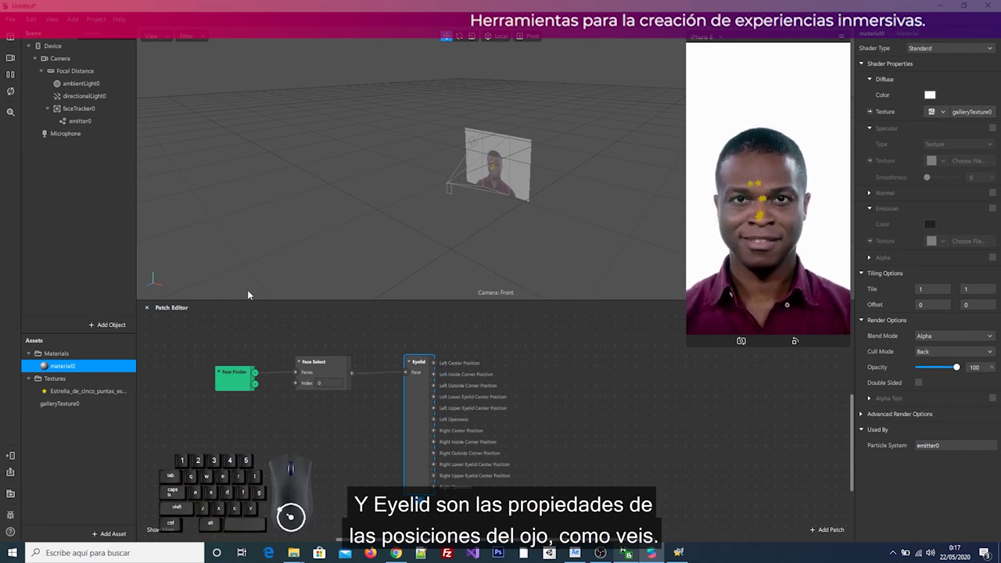
Create a position patch for emitter0 and connect the Eyelid's Left Outside Corner Position to it
click(83, 121)
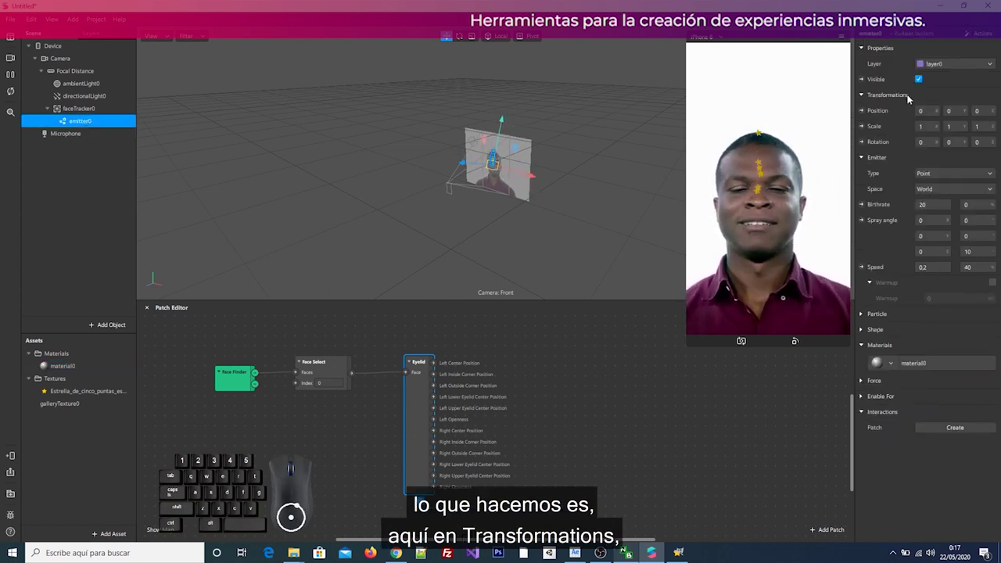
click(862, 111)
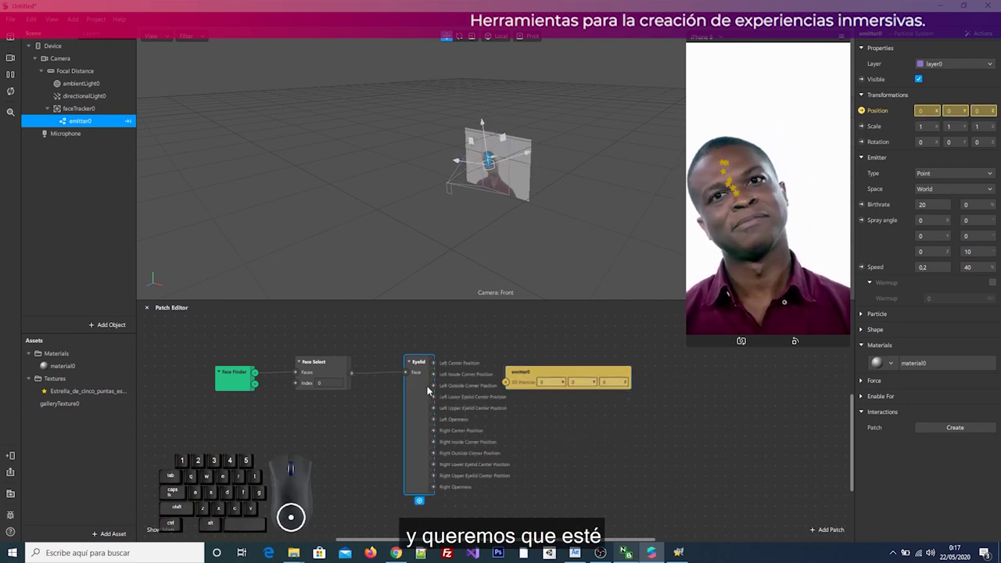
drag(433, 386, 508, 383)
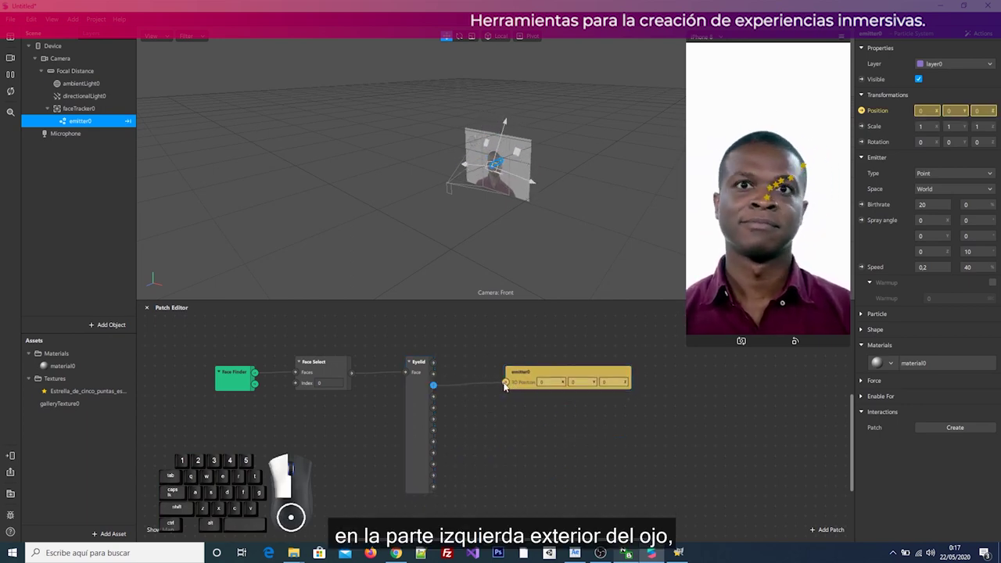
mouse_move(435, 389)
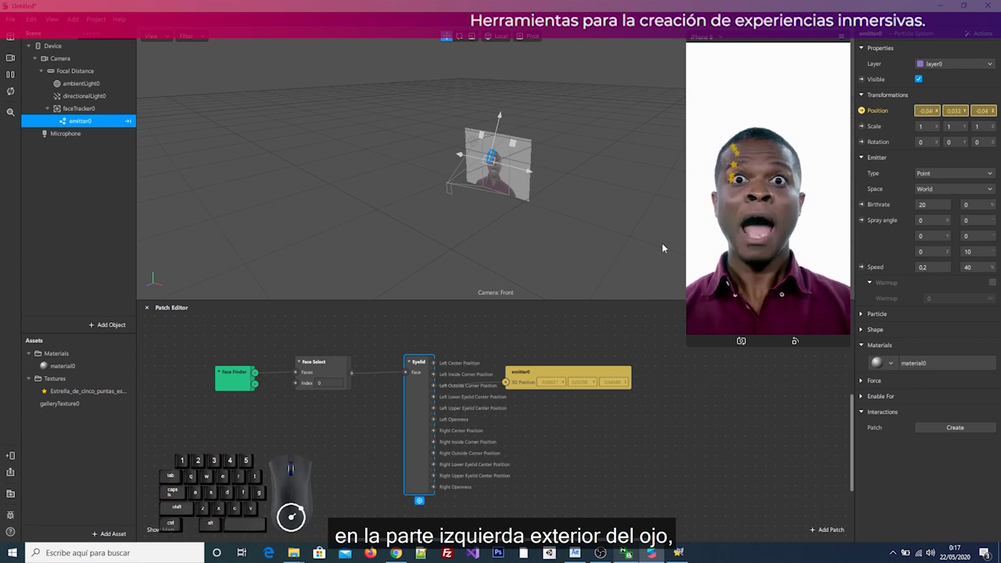
Duplicate emitter0 and drive the copy's position with the Eyelid's Right Outside Corner Position through a new position patch
click(81, 108)
click(82, 122)
right_click(85, 127)
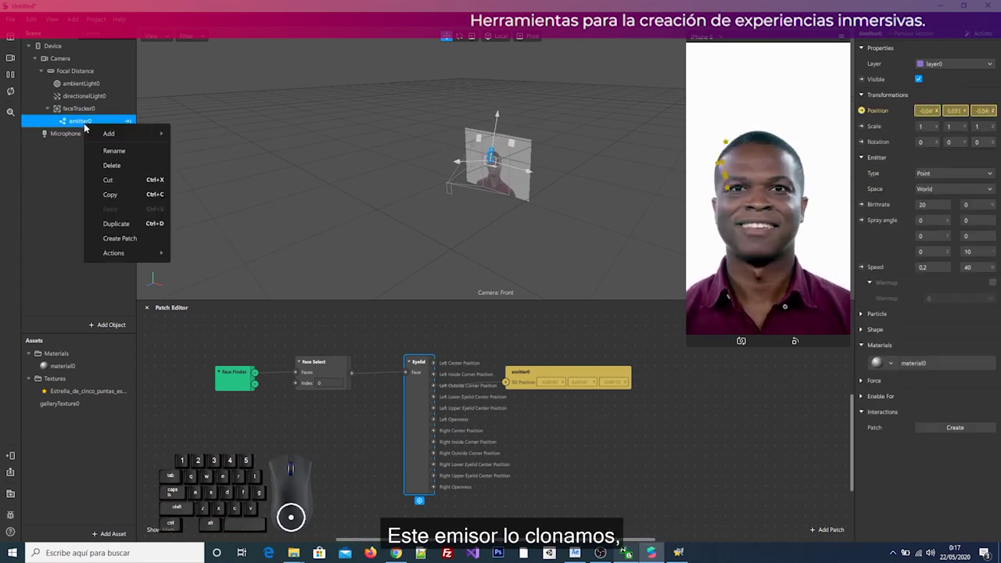
click(123, 225)
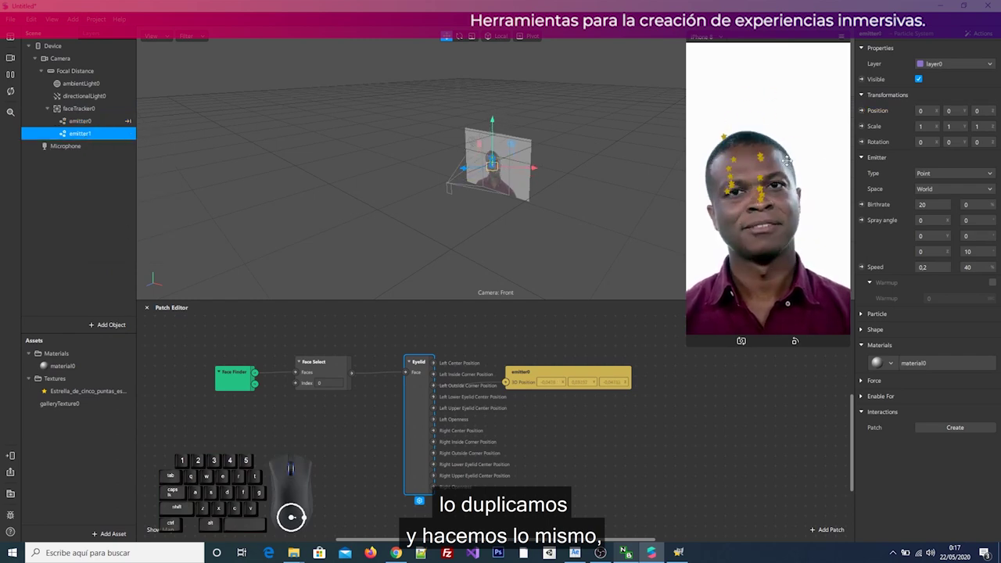
click(860, 112)
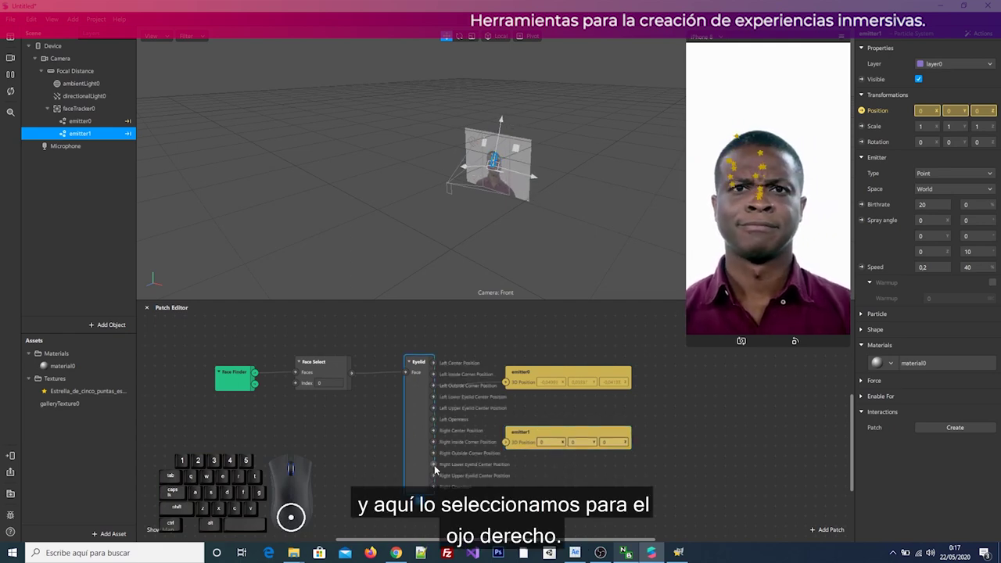
drag(433, 475, 506, 446)
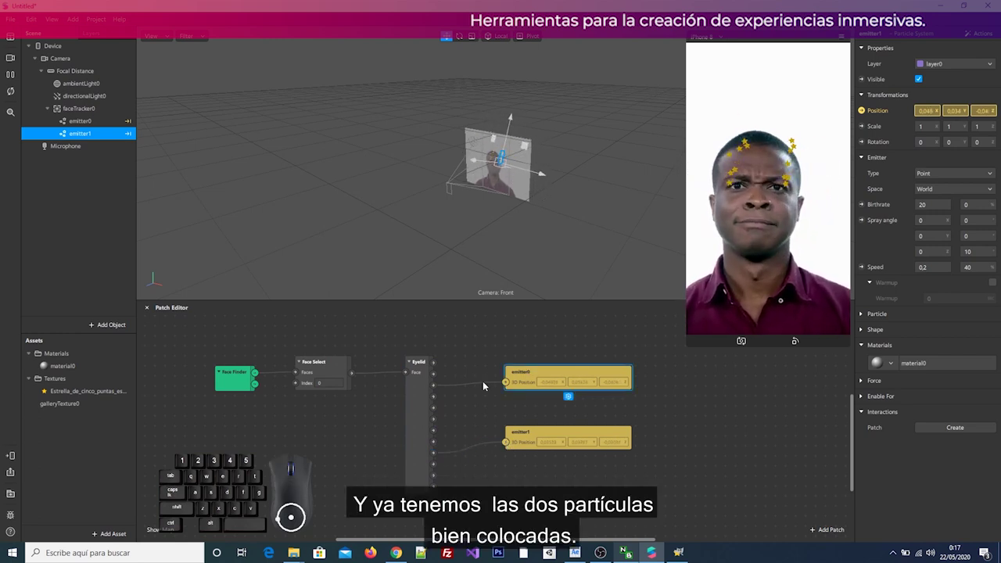
Rearrange the Eyelid and emitter position patches so the graph is spaced out more clearly
drag(418, 361, 428, 332)
drag(520, 432, 576, 368)
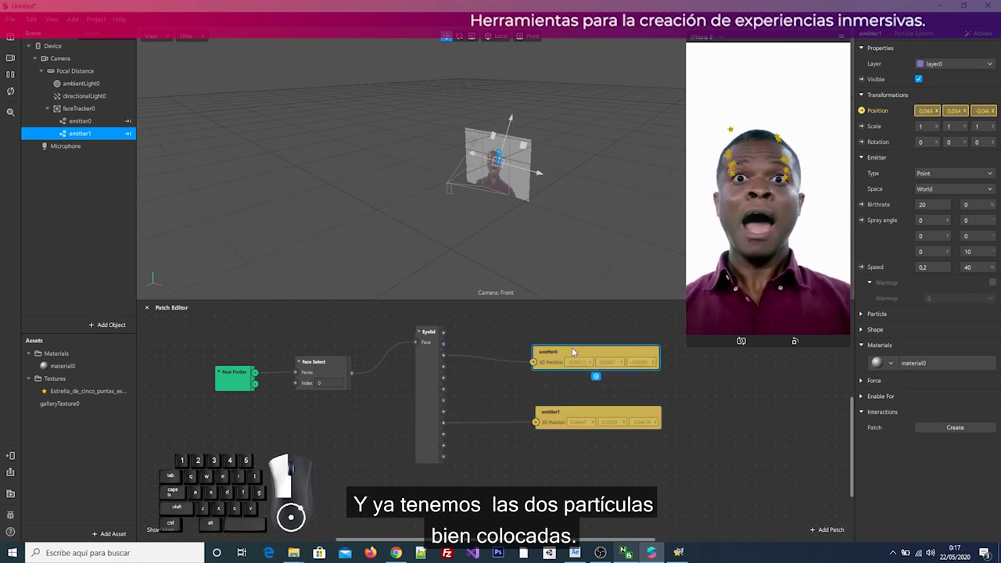
drag(493, 373, 504, 384)
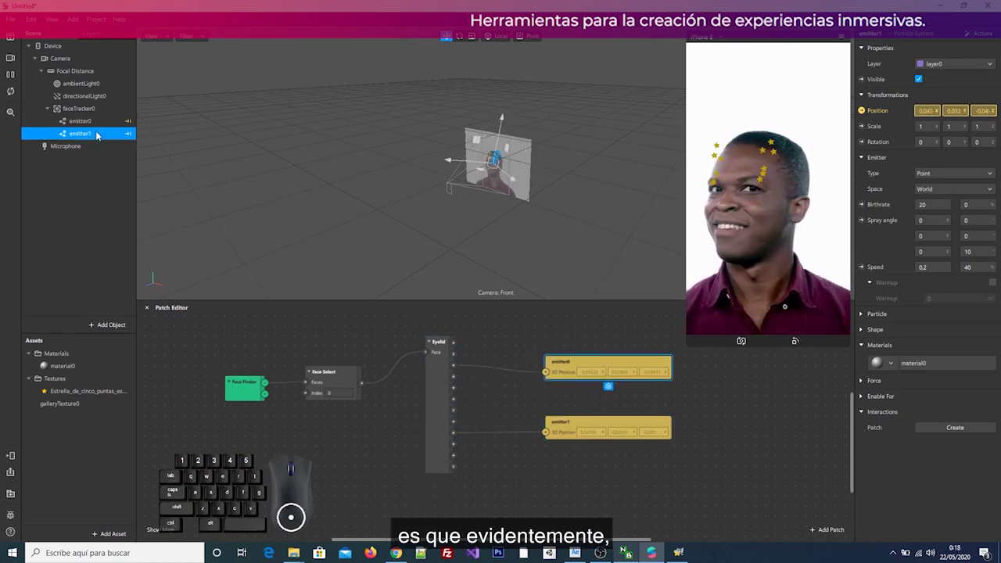
Set the Z spray angle of emitter0 to -90
click(105, 123)
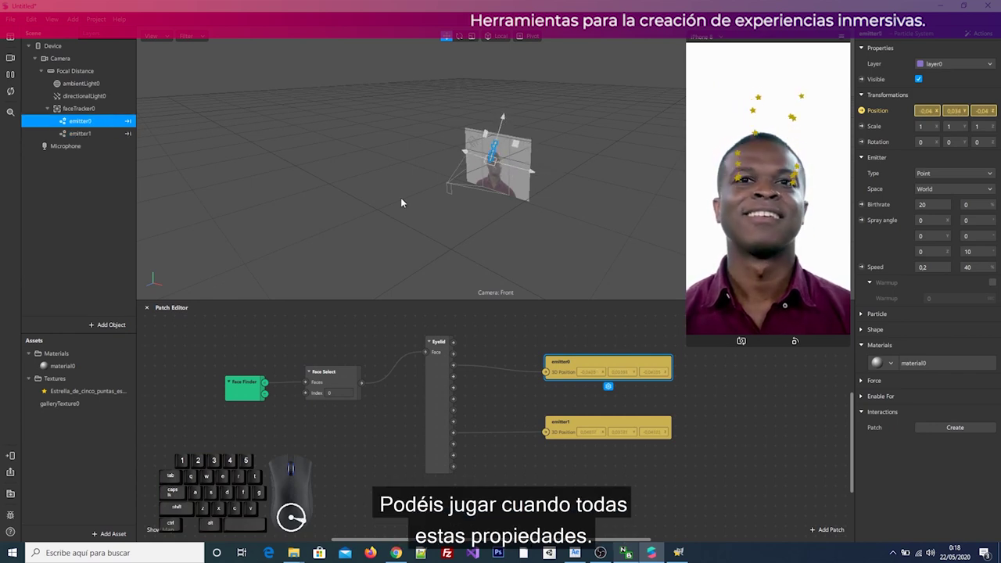
click(923, 251)
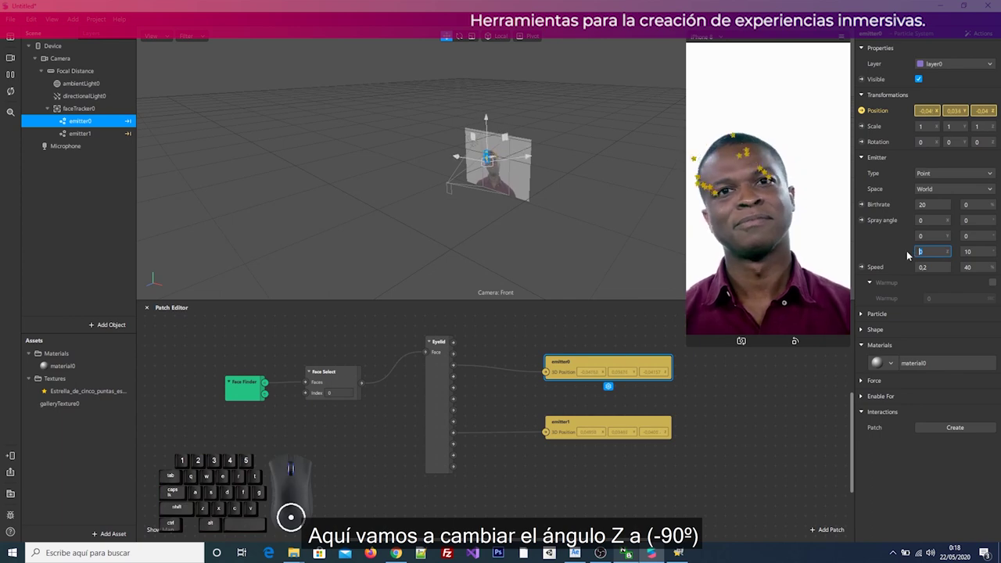
text(-90)
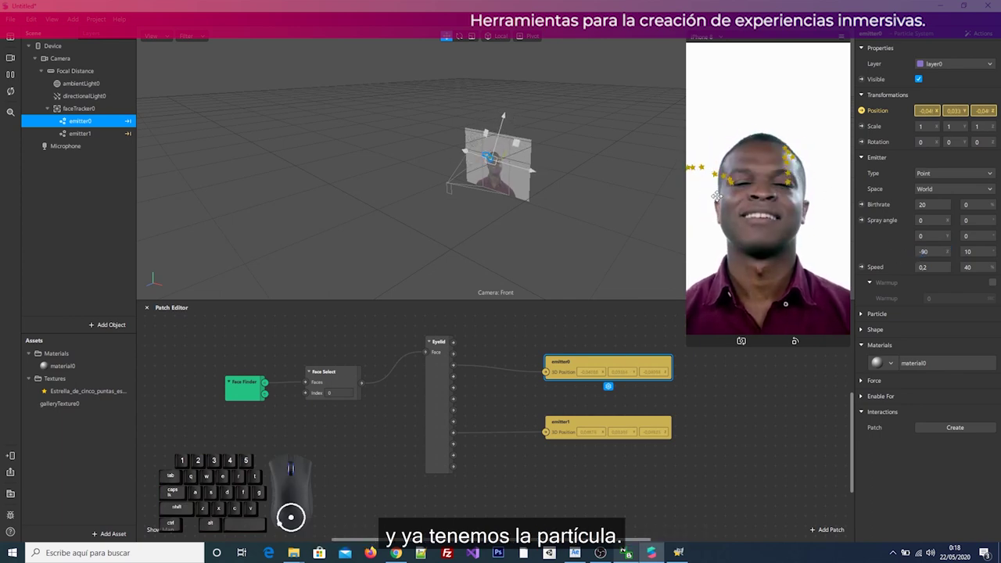
Set the Z spray angle of emitter1 to 90
click(91, 135)
click(922, 251)
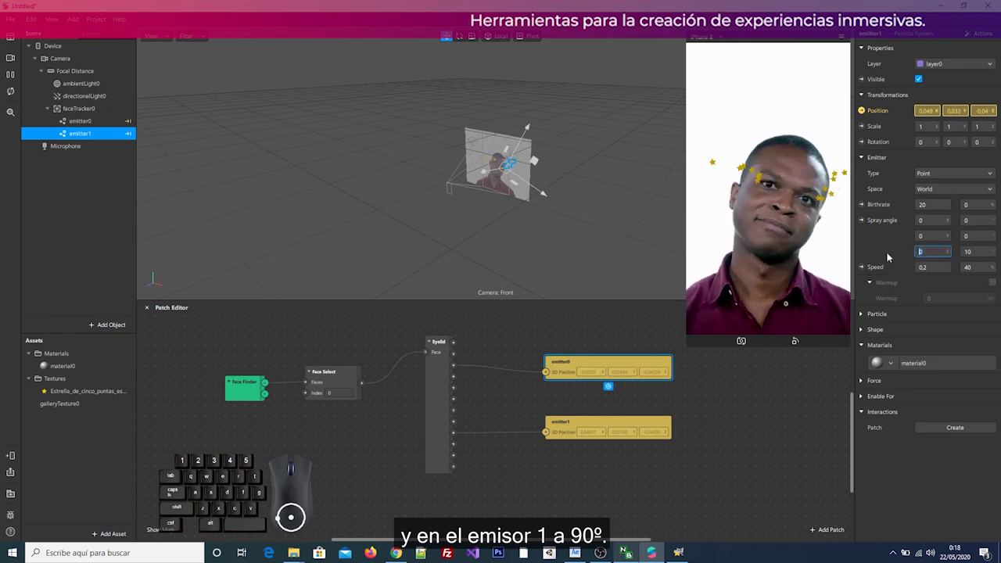
text(90)
key(Return)
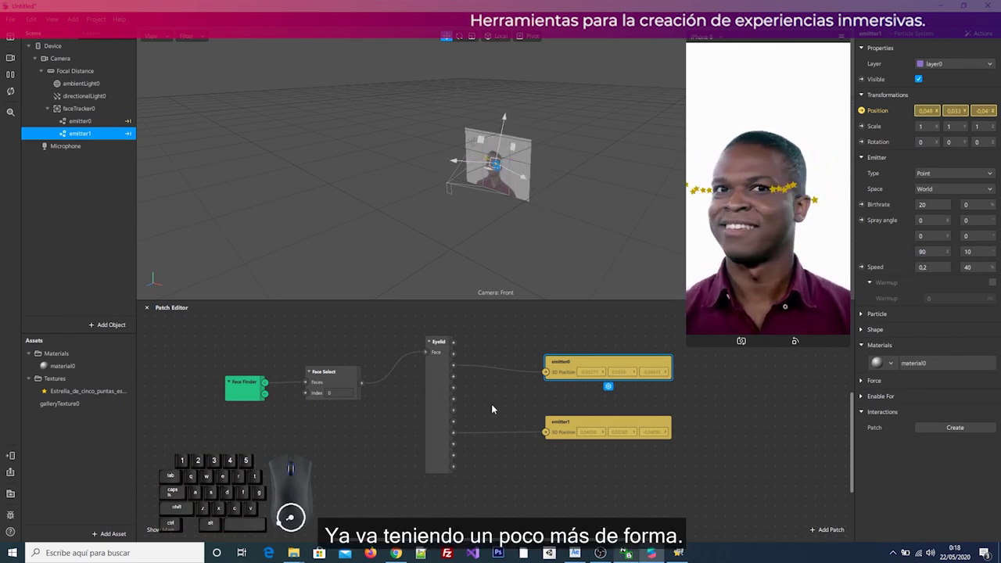
Add a Blink patch driven by the Face output of the Face Select patch
drag(426, 434, 426, 446)
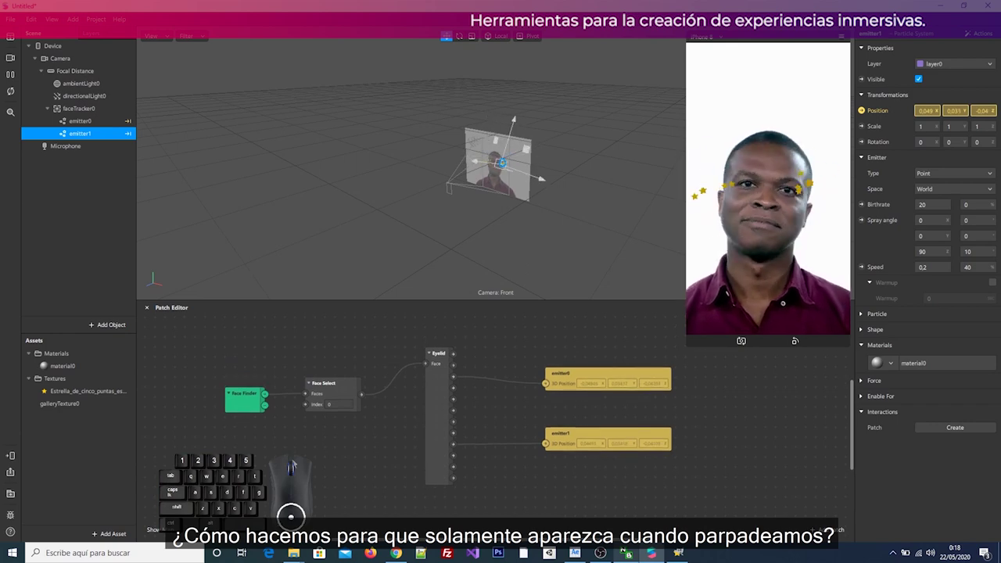
click(360, 397)
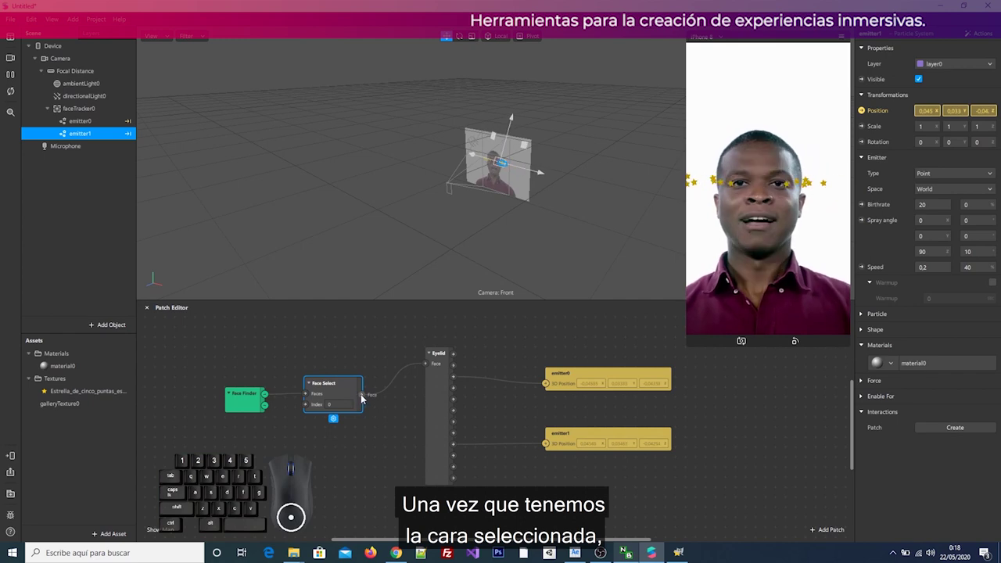
drag(361, 395, 373, 415)
drag(358, 465, 301, 499)
text(bl)
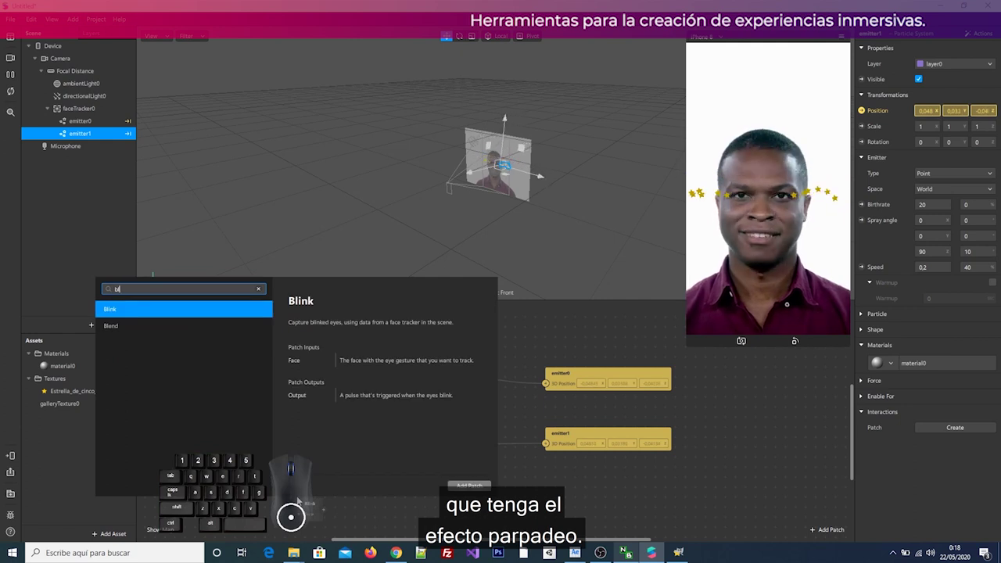
click(129, 307)
Add an If Then Else patch fed by the Blink output through a Switch, and place it beside the Switch
scroll(374, 429, down, 3)
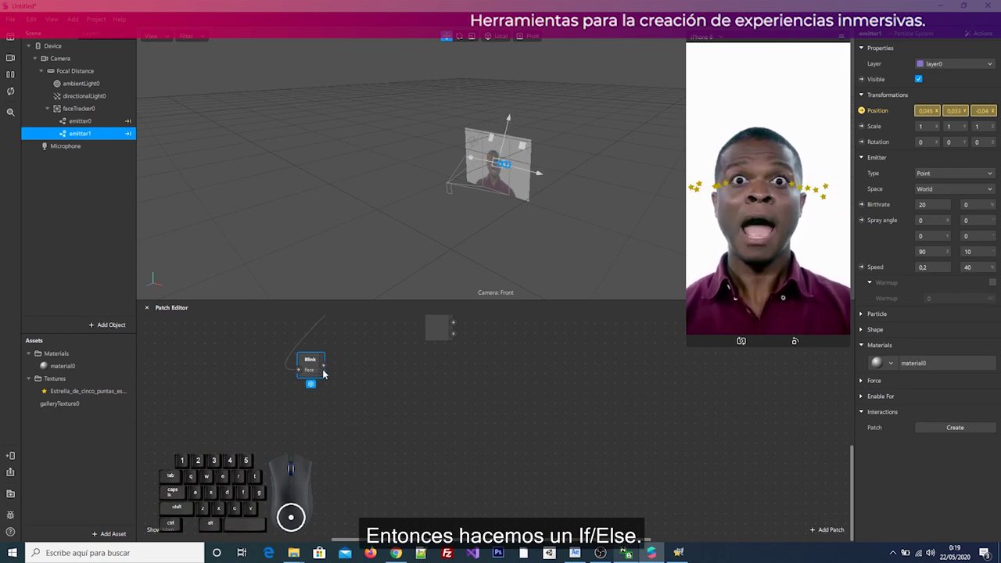
drag(324, 371, 411, 374)
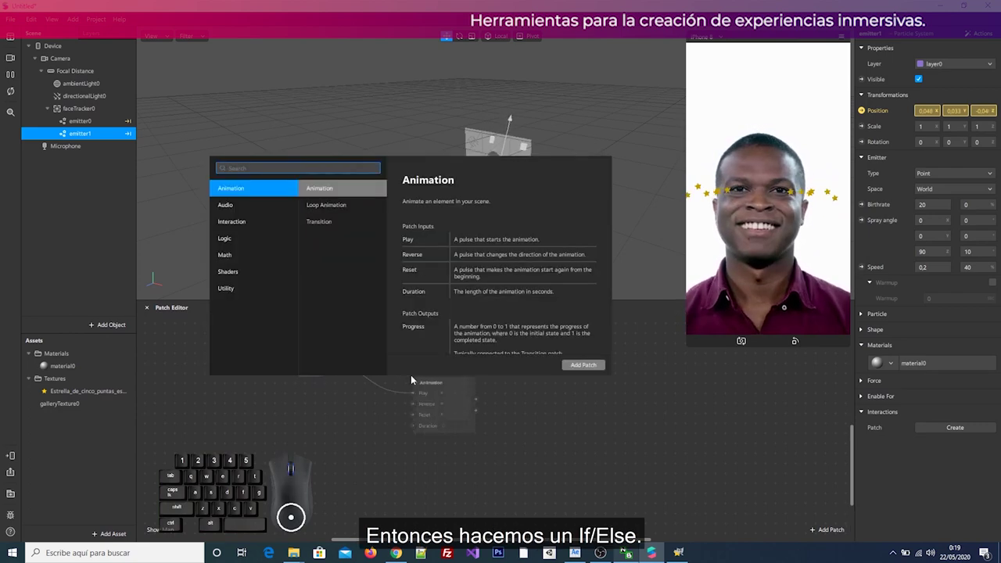
text(if)
double_click(235, 189)
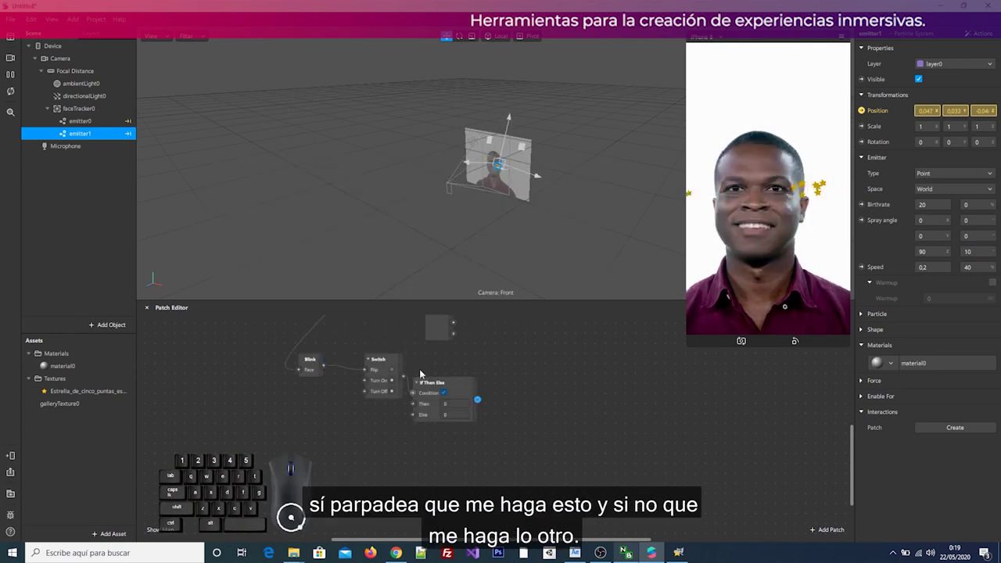
drag(439, 382, 463, 368)
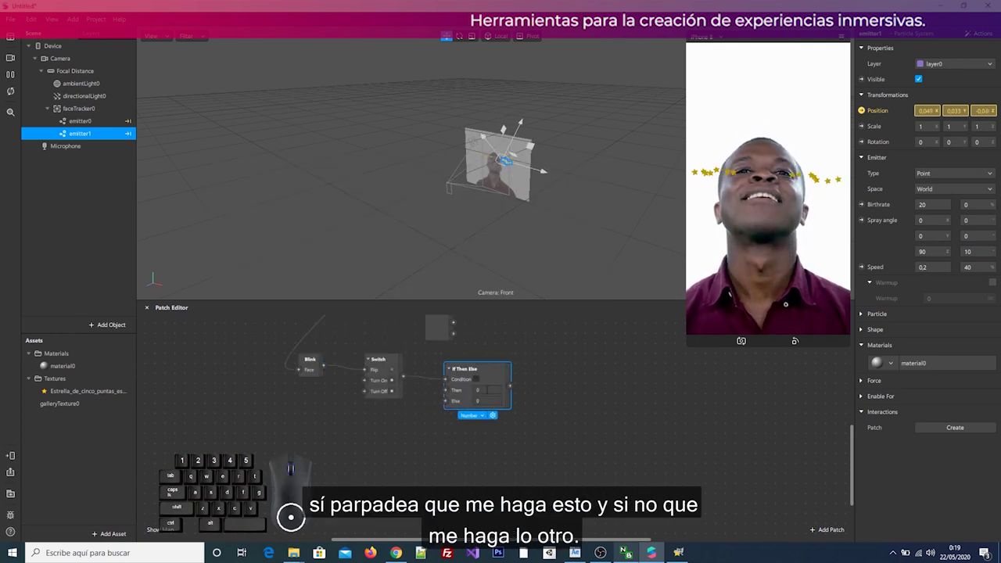
Connect Blink to the Switch's Turn On input instead of Flip, and route Blink through a new Delay patch into Turn Off
click(375, 372)
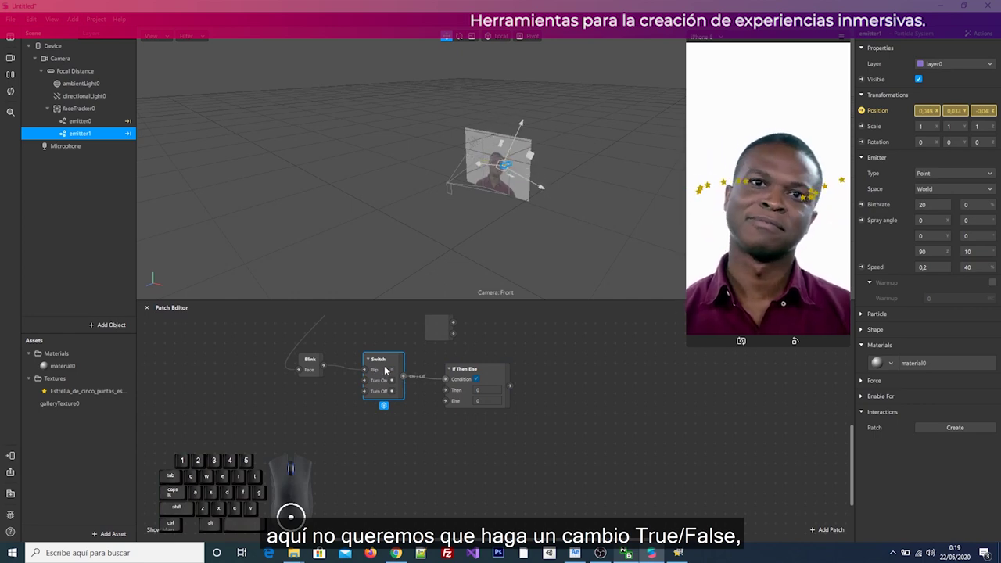
drag(323, 369, 364, 369)
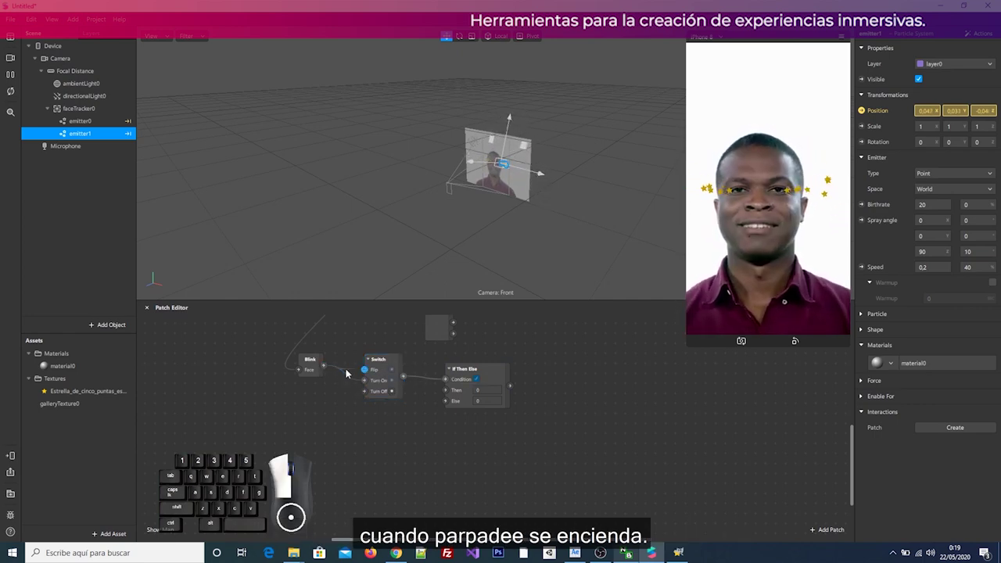
right_click(319, 398)
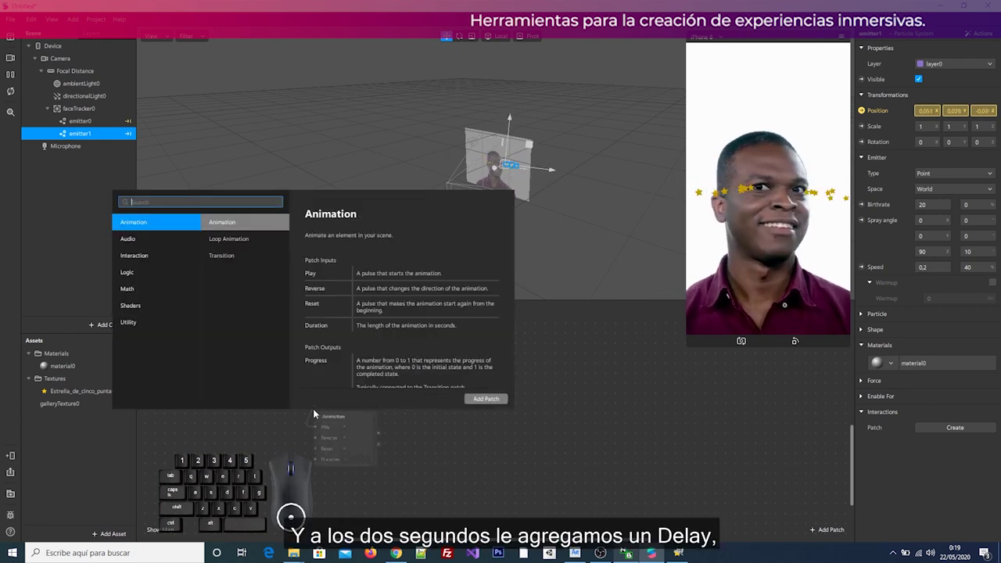
text(dela)
key(Return)
drag(381, 442, 365, 390)
click(300, 445)
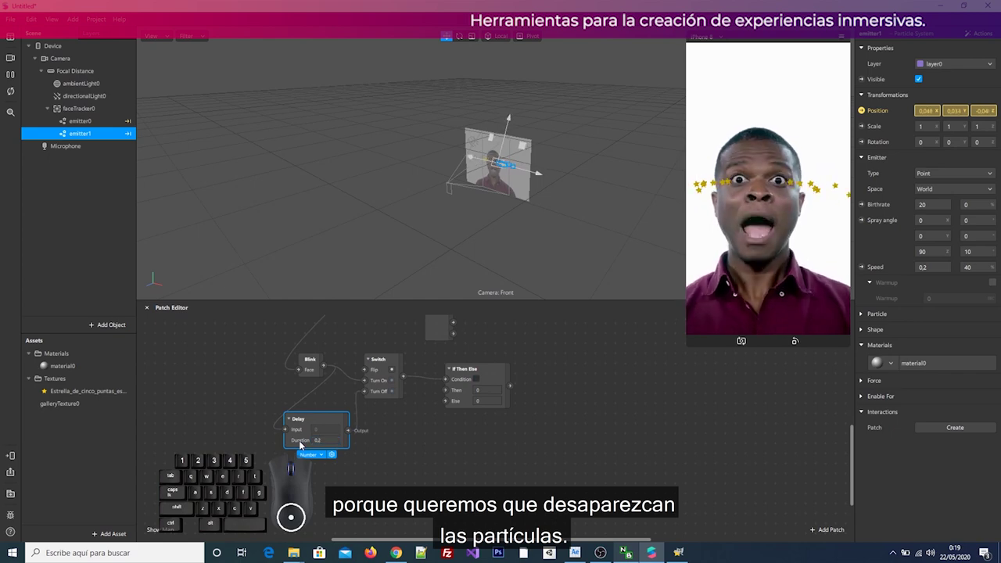
Create a Birthrate patch for emitter0 and drive it with the If Then Else output, using a Then value of 20
click(101, 122)
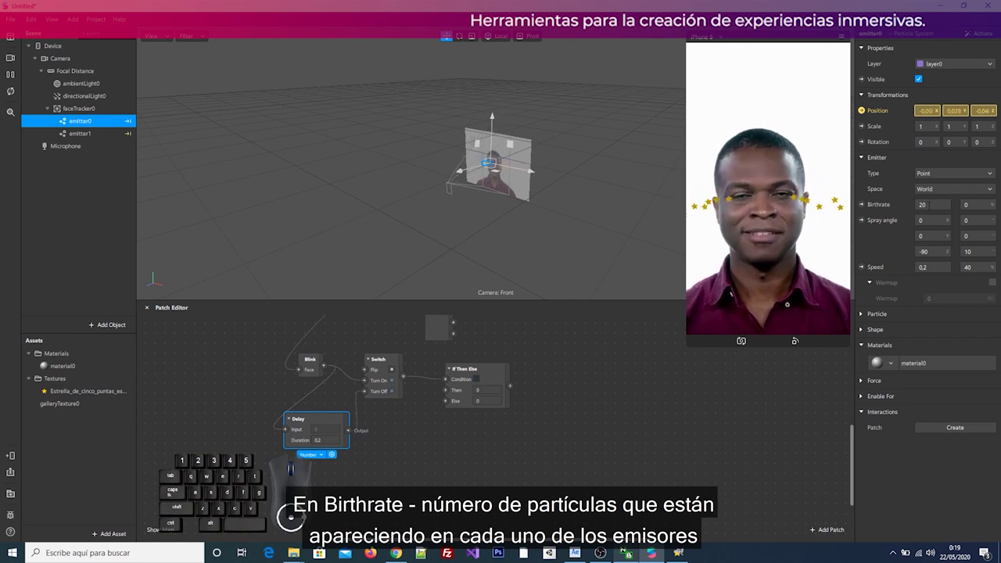
click(498, 395)
click(485, 390)
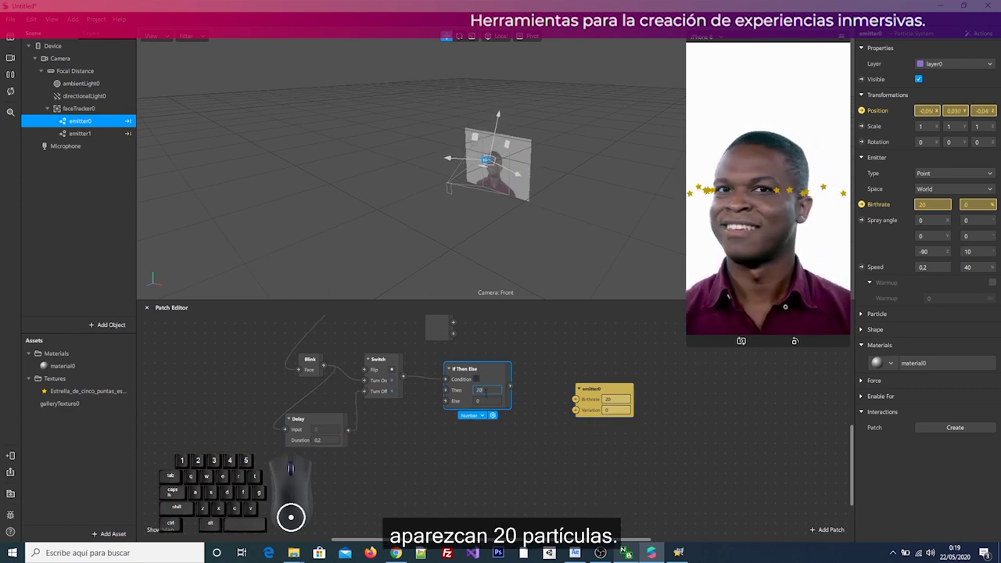
drag(509, 385, 608, 358)
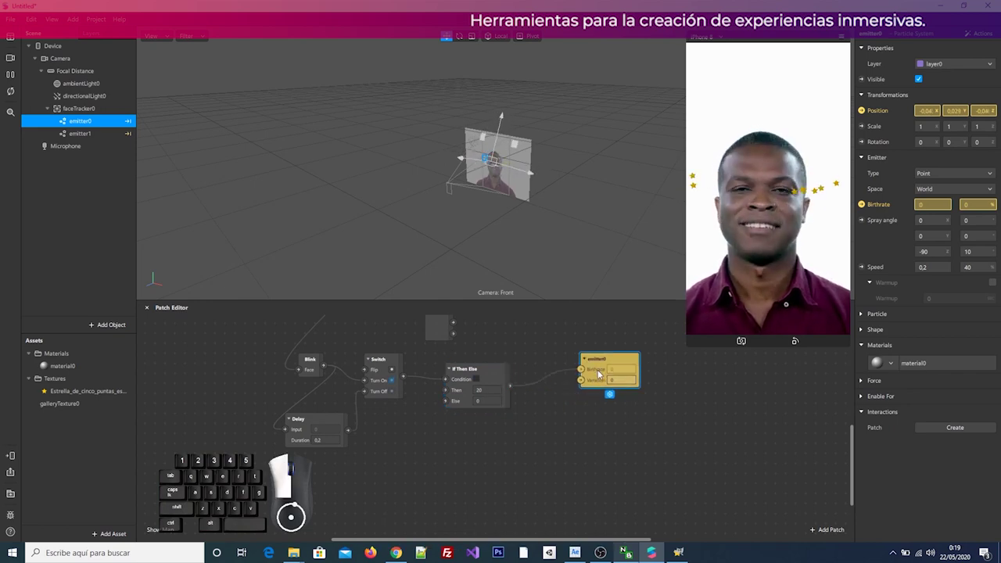
Create a Birthrate patch for emitter1, place it below emitter0's, and connect the If Then Else output to it
click(86, 137)
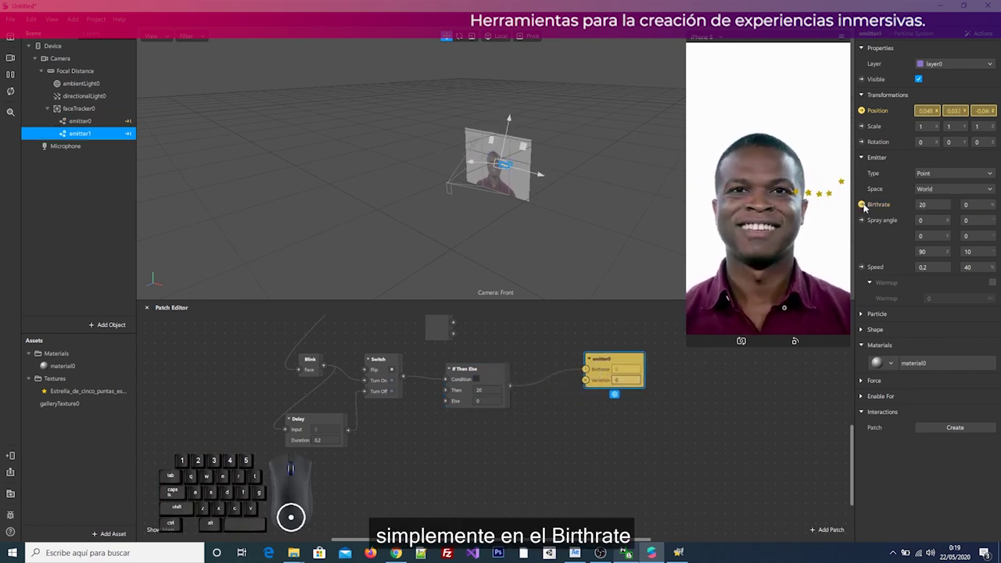
drag(538, 436, 614, 419)
click(530, 405)
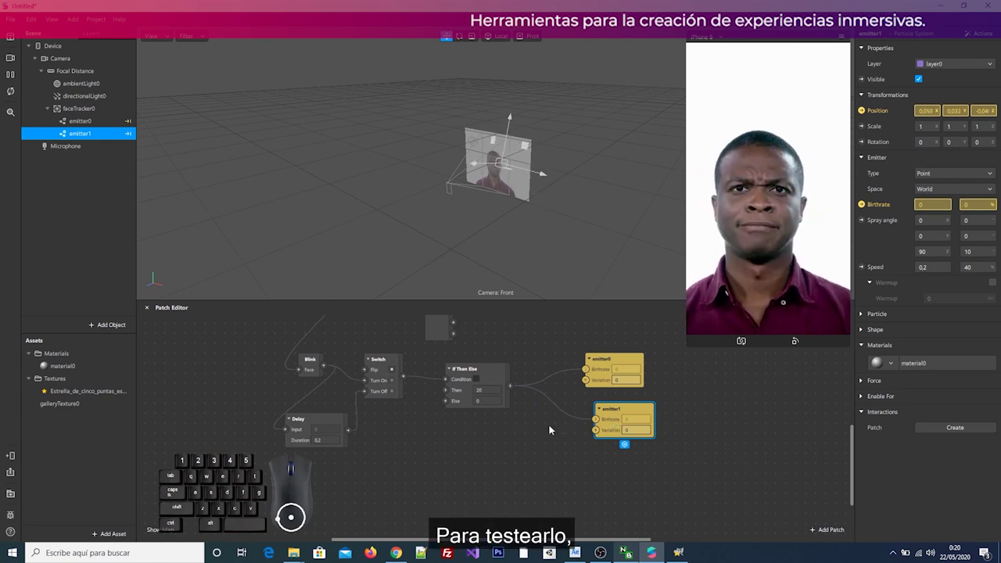
Send the effect to the Instagram Camera for testing on a device
click(12, 456)
click(39, 452)
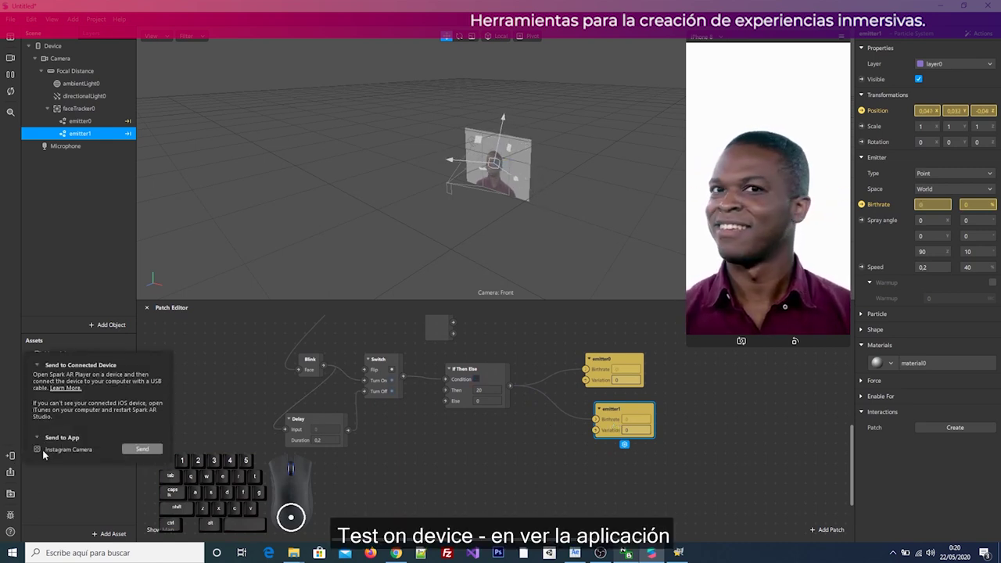
click(143, 450)
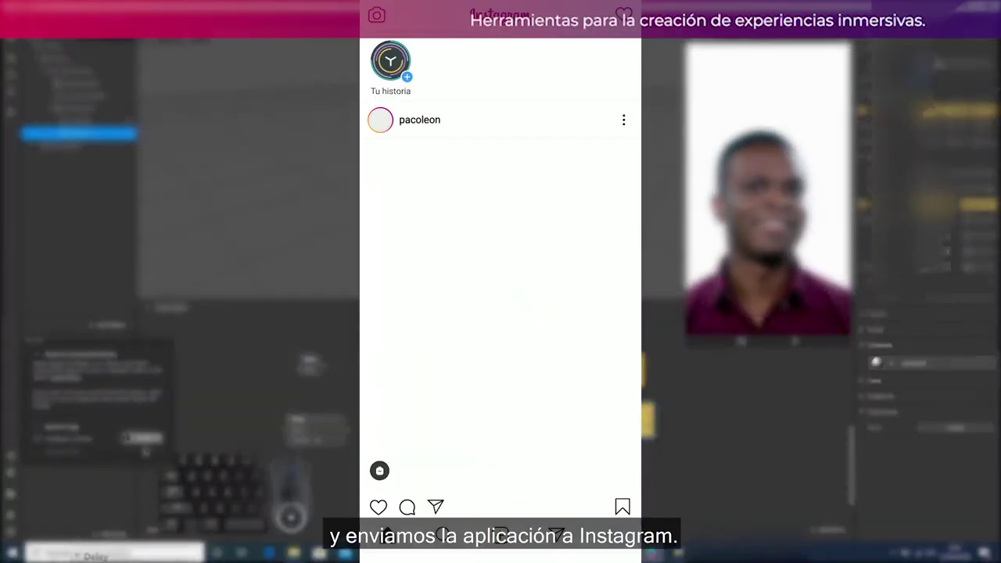